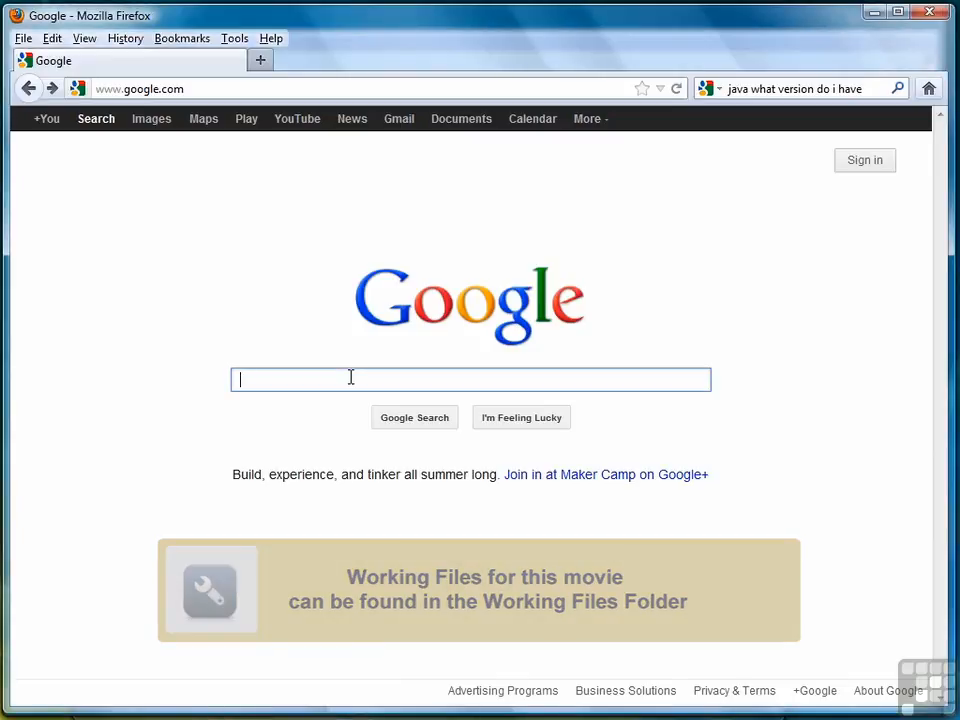
- Search the web for connector/j and, from the MySQL Connectors result, open the download page for the JDBC driver
{"action": "type", "text": "connector/j"}
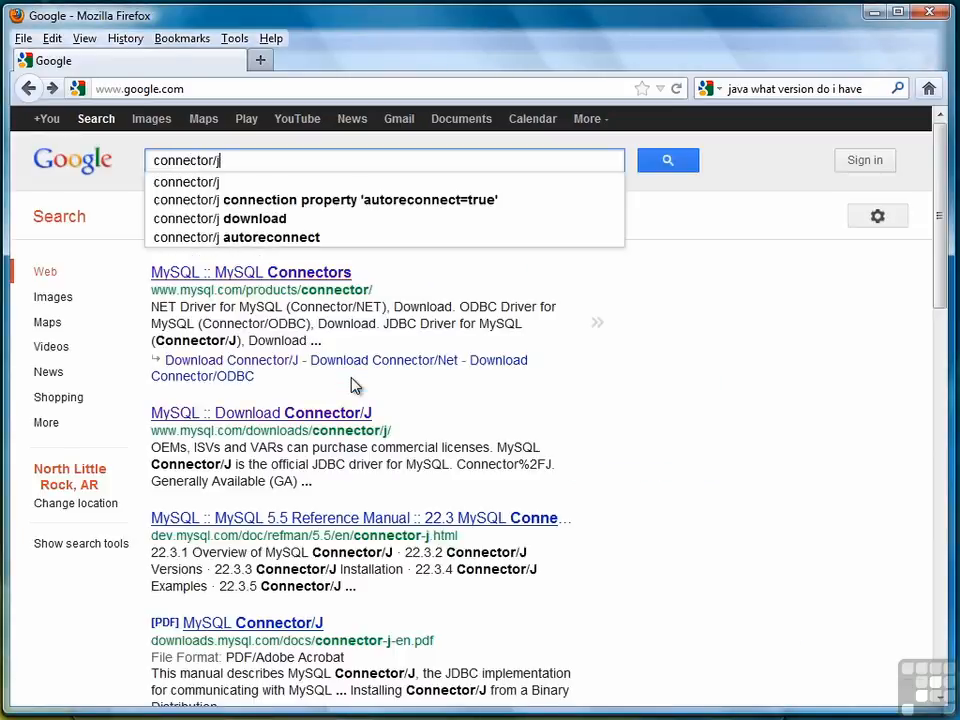
{"action": "key", "text": "Return"}
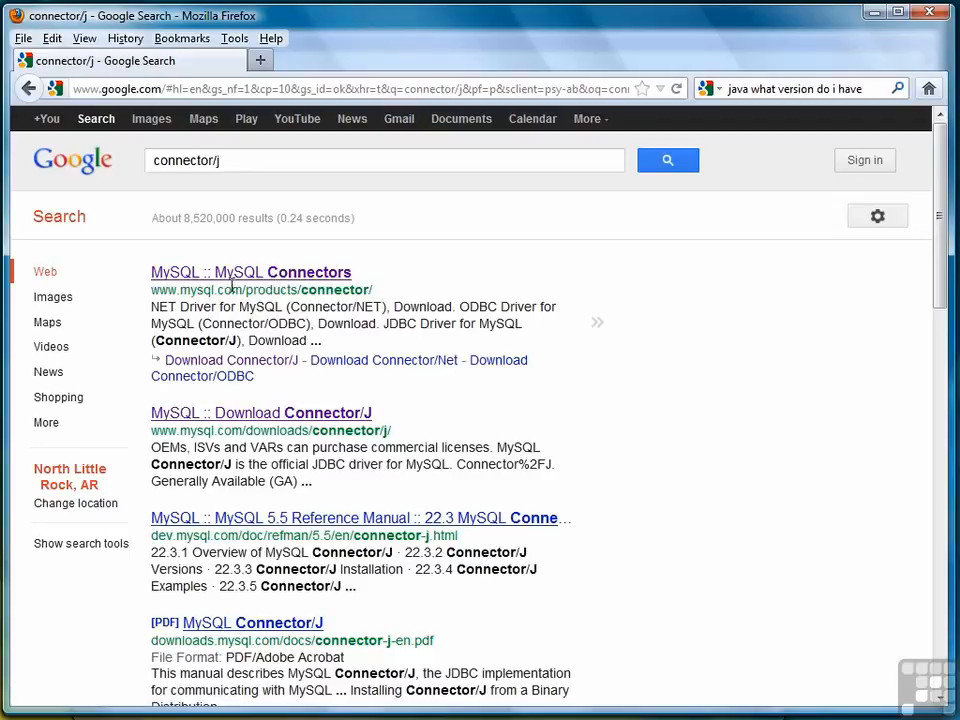
{"action": "left_click", "coordinate": [272, 277]}
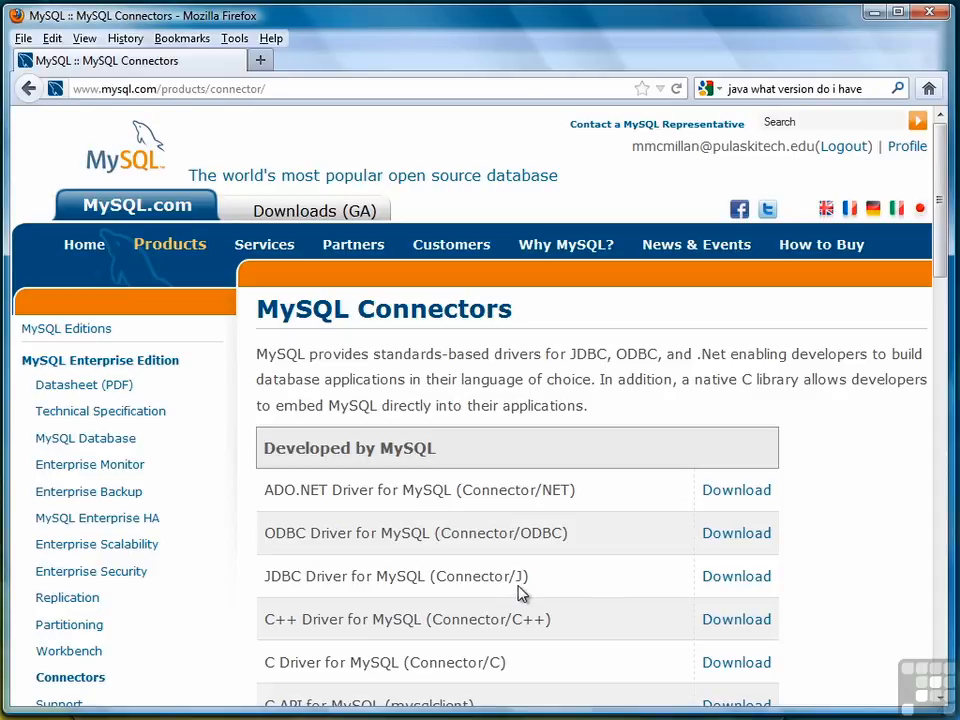
{"action": "left_click", "coordinate": [750, 580]}
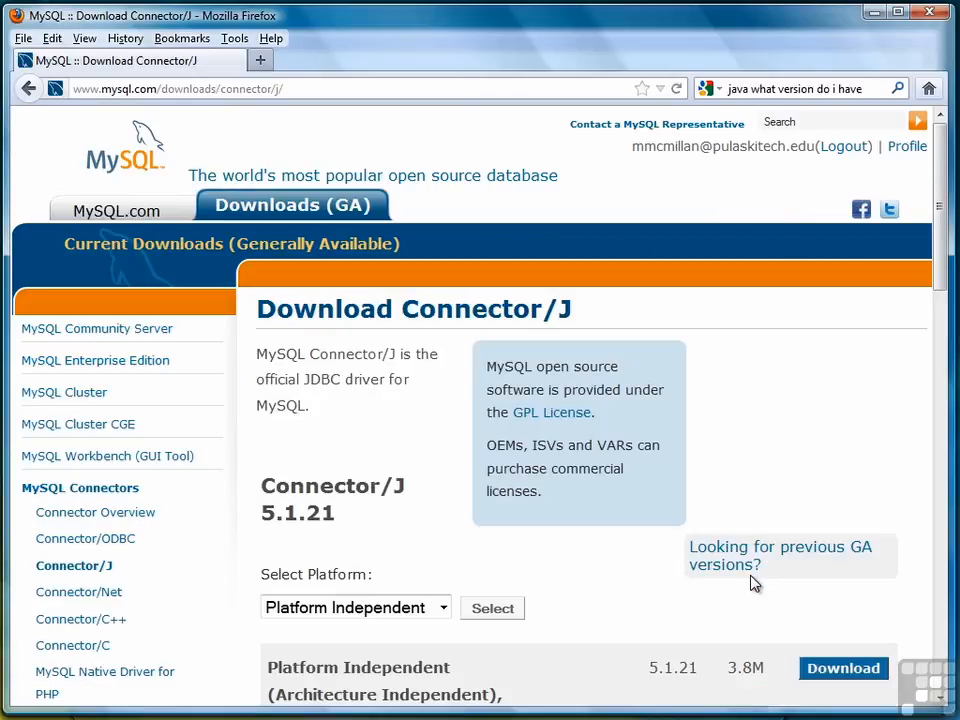
- Download the platform-independent ZIP archive of Connector/J 5.1.21 and open it with WinZip
{"action": "left_click_drag", "start_coordinate": [943, 266], "coordinate": [934, 381]}
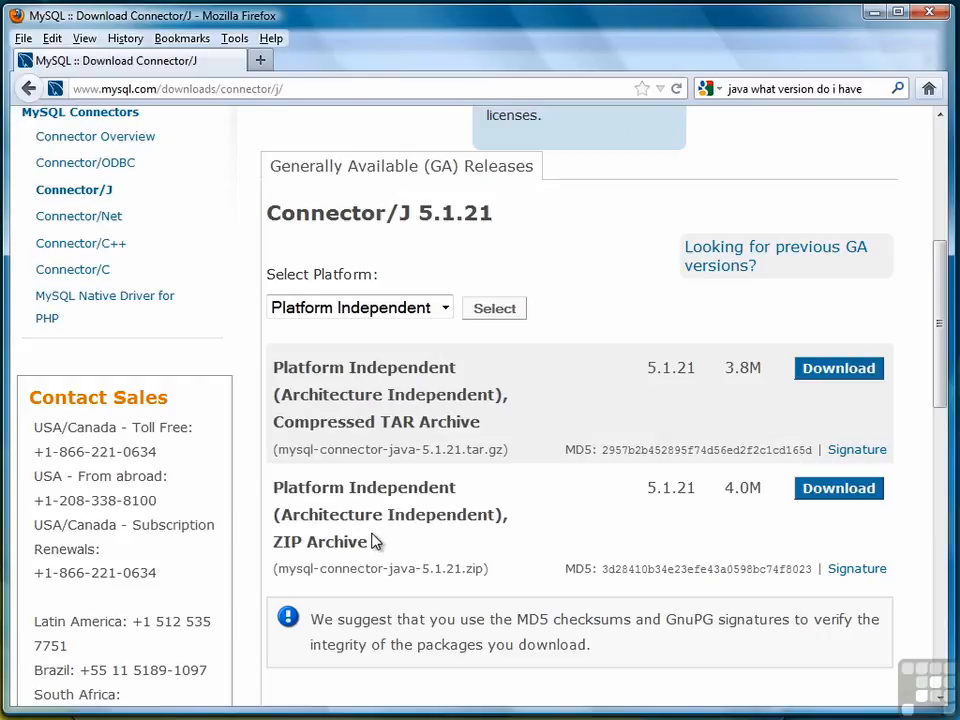
{"action": "left_click", "coordinate": [840, 490]}
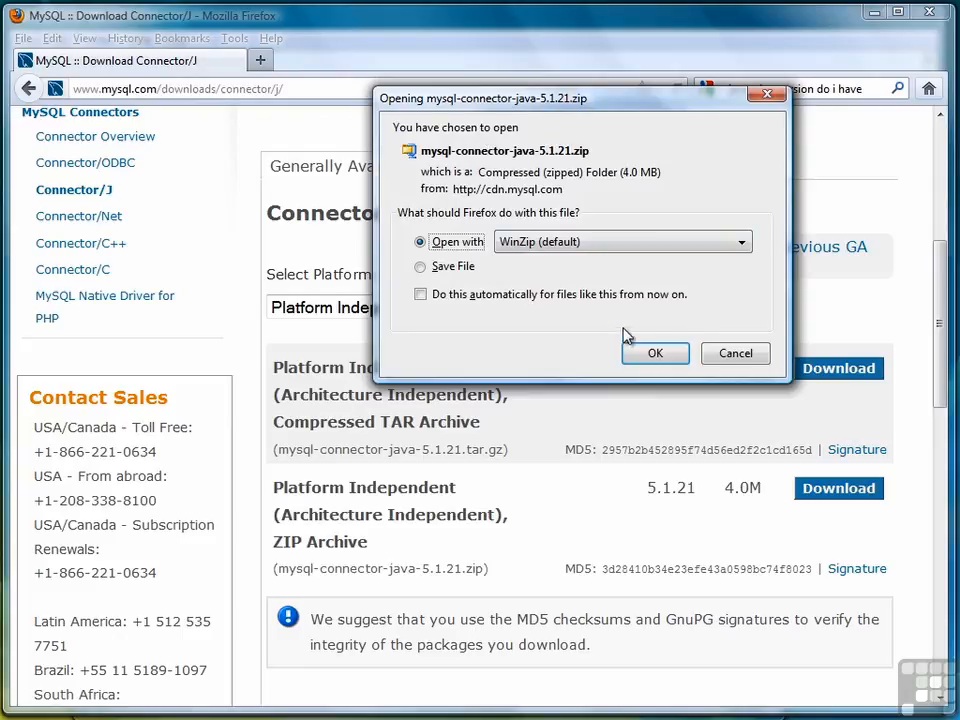
{"action": "left_click", "coordinate": [655, 355]}
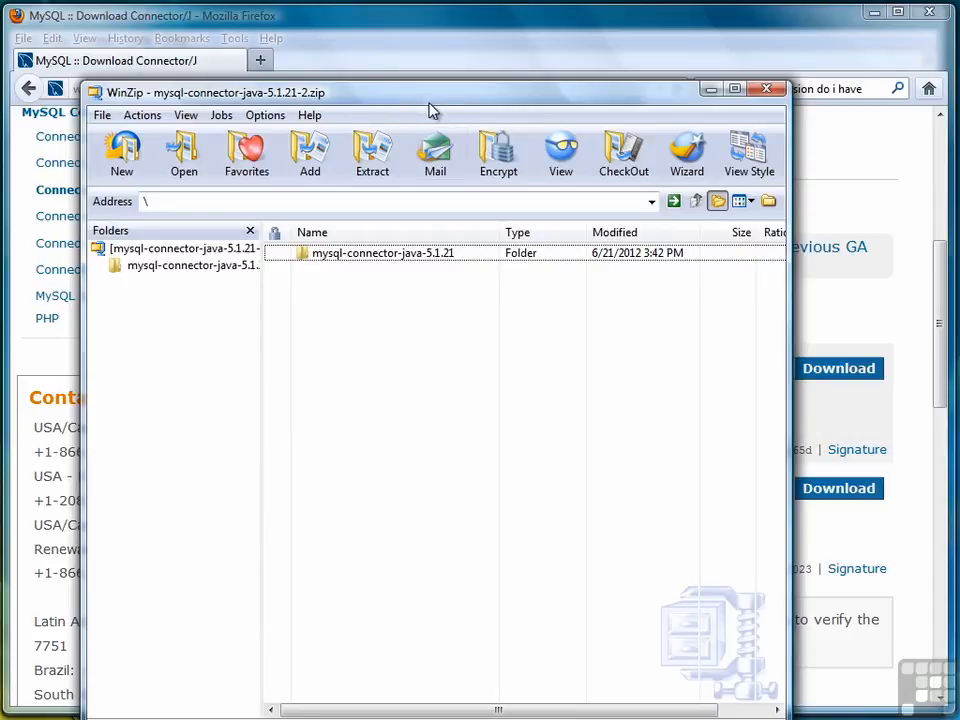
{"action": "left_click_drag", "start_coordinate": [428, 111], "coordinate": [436, 56]}
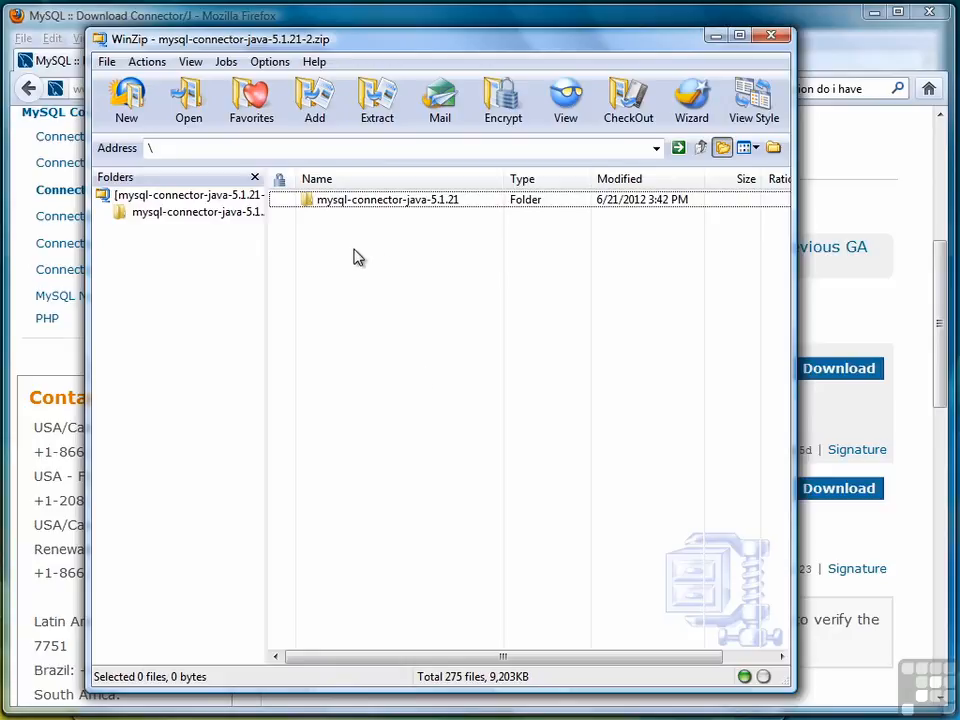
- Select mysql-connector-java-5.1.21-bin.jar inside the archive's mysql-connector-java-5.1.21 folder and start extracting it
{"action": "double_click", "coordinate": [391, 206]}
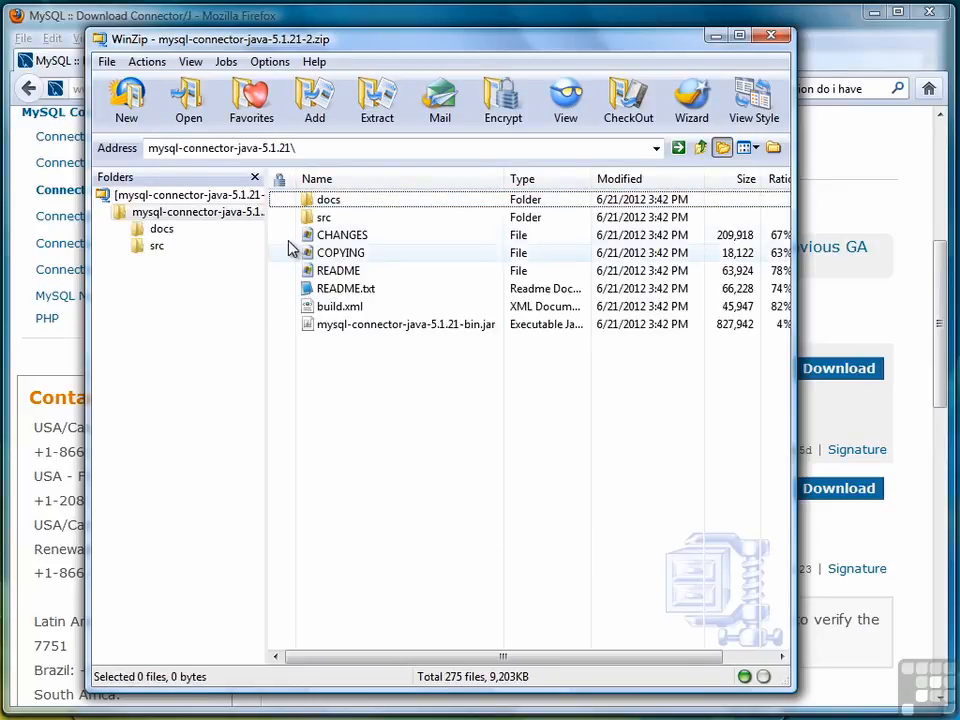
{"action": "left_click", "coordinate": [395, 326]}
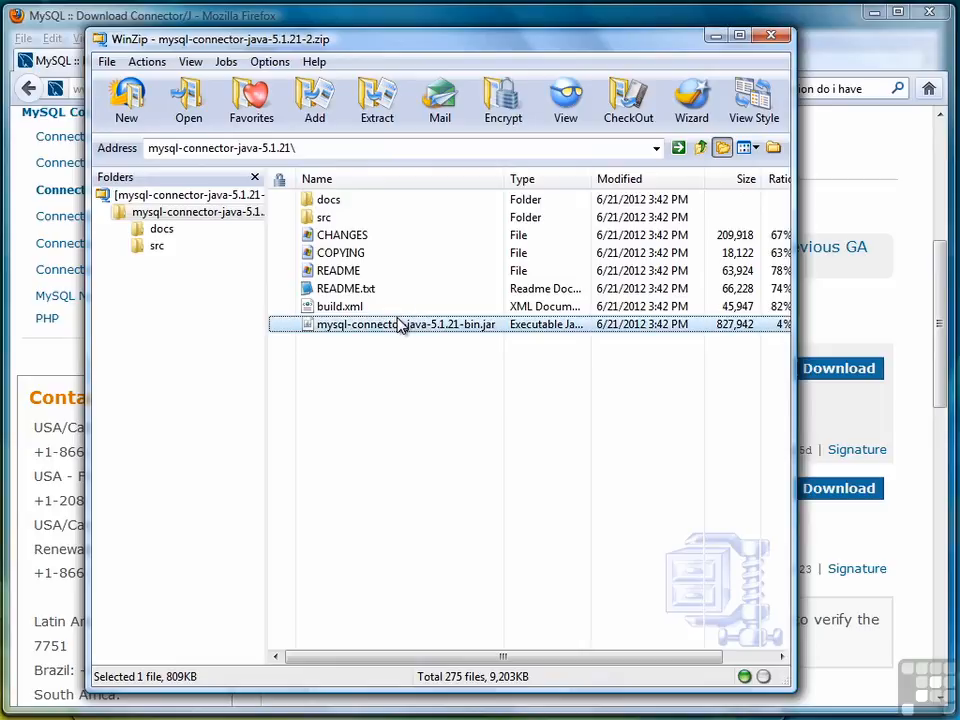
{"action": "left_click", "coordinate": [377, 100]}
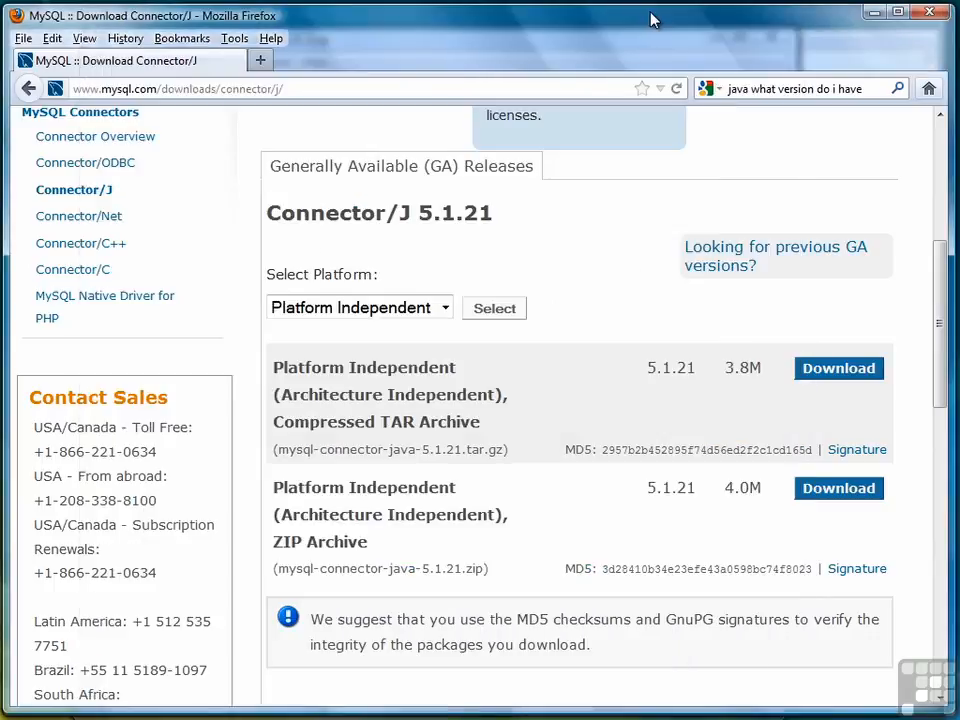
- Open javatester.org/version.html in a new browser tab and examine the Java version reported under Method 1
{"action": "left_click", "coordinate": [260, 63]}
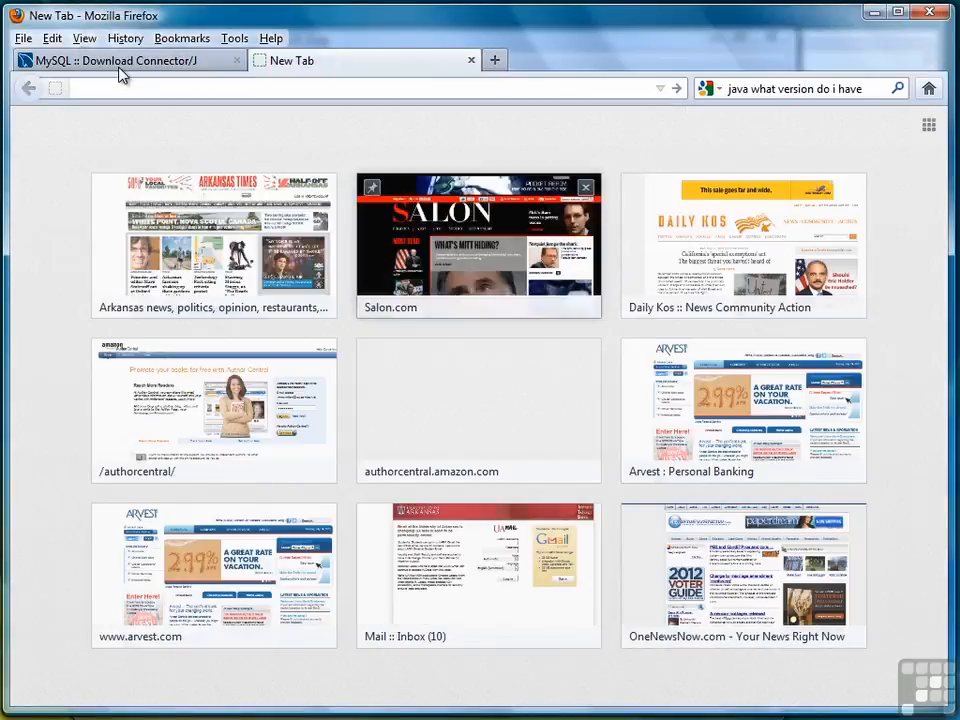
{"action": "type", "text": "javatester.org/version.html"}
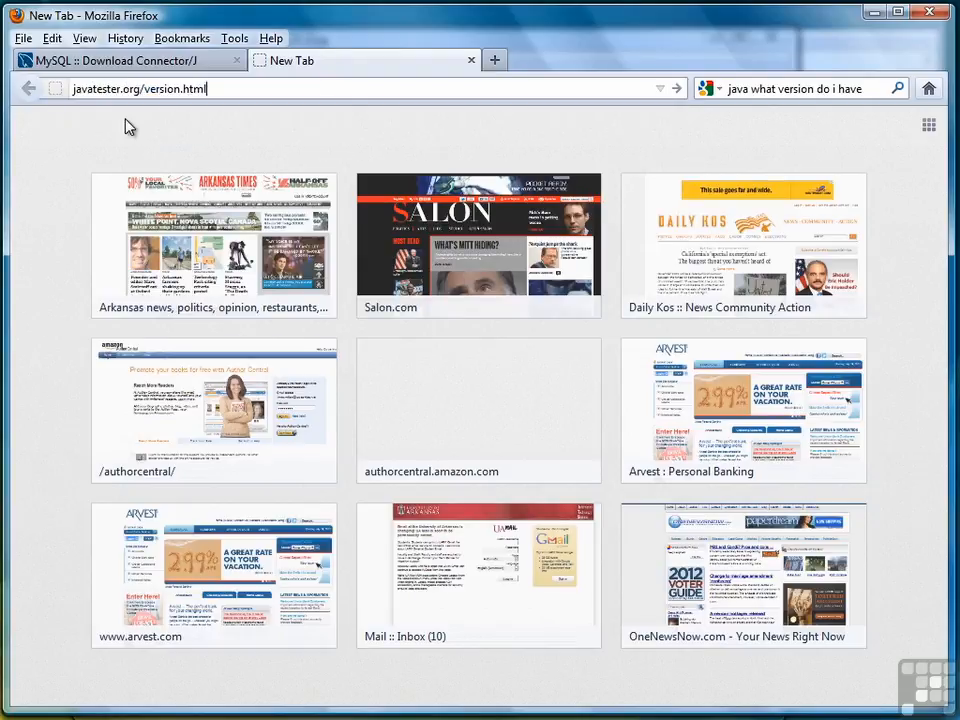
{"action": "key", "text": "Down"}
{"action": "key", "text": "Return"}
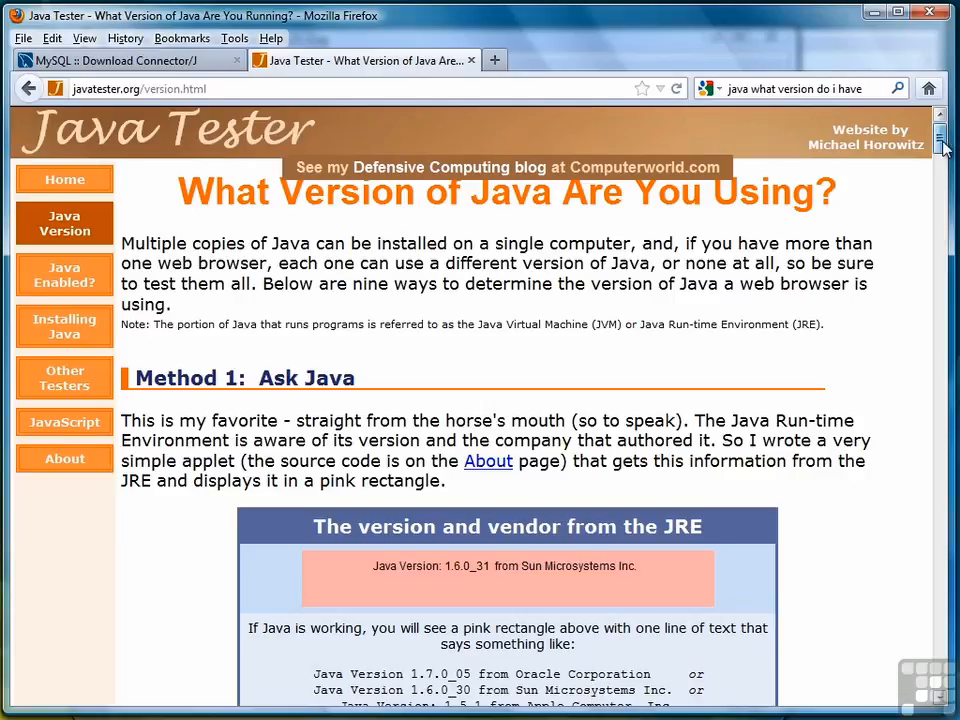
{"action": "scroll", "coordinate": [942, 150], "scroll_direction": "down", "scroll_amount": 2}
{"action": "scroll", "coordinate": [884, 236], "scroll_direction": "down", "scroll_amount": 3}
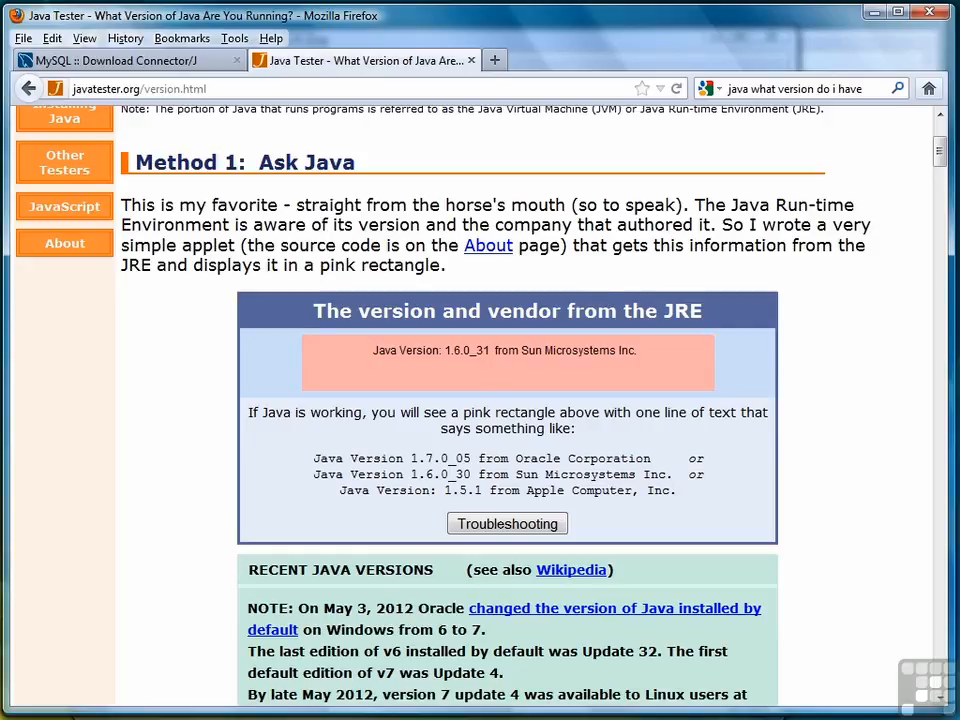
- Switch to WinZip, start extracting the selected connector jar and browse to C:\Program Files\Java as the destination
{"action": "left_click", "coordinate": [532, 718]}
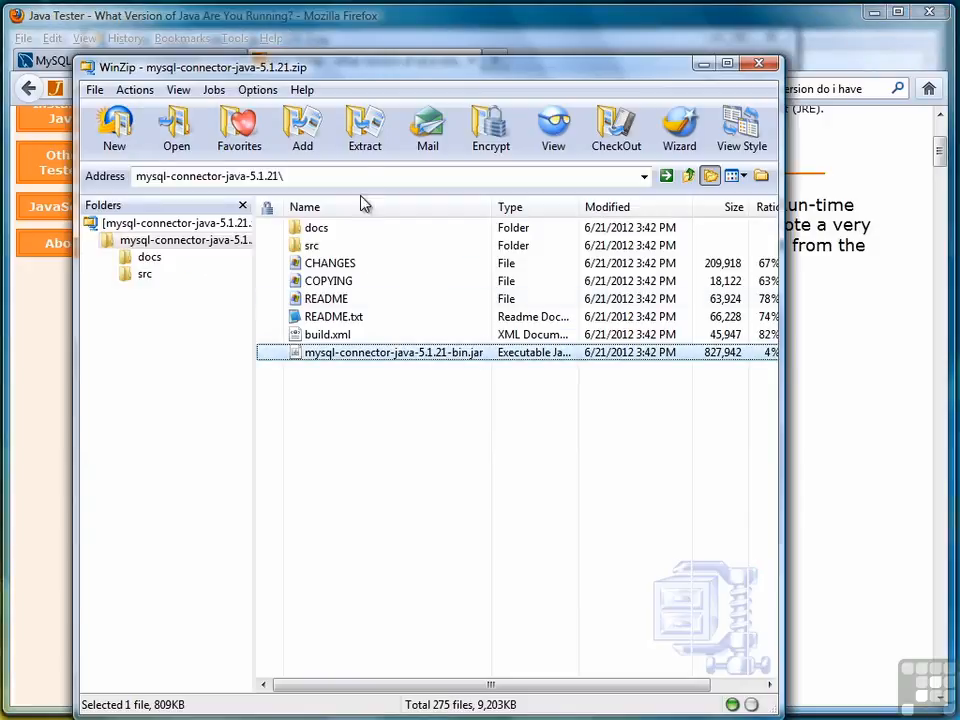
{"action": "left_click", "coordinate": [365, 128]}
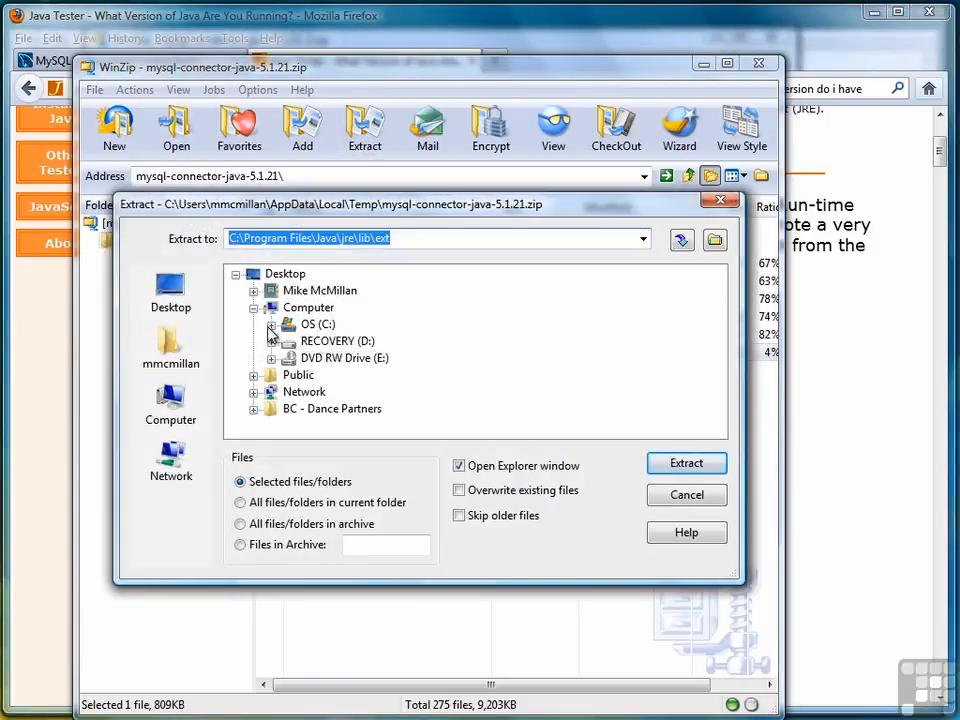
{"action": "double_click", "coordinate": [304, 326]}
{"action": "left_click_drag", "start_coordinate": [718, 306], "coordinate": [718, 358]}
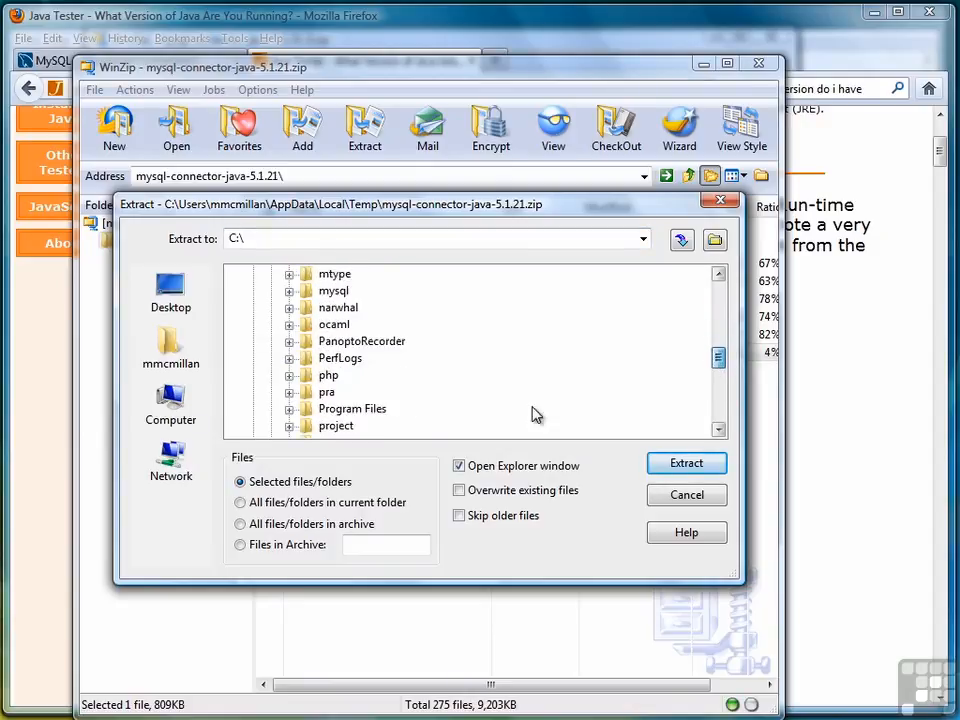
{"action": "double_click", "coordinate": [352, 409]}
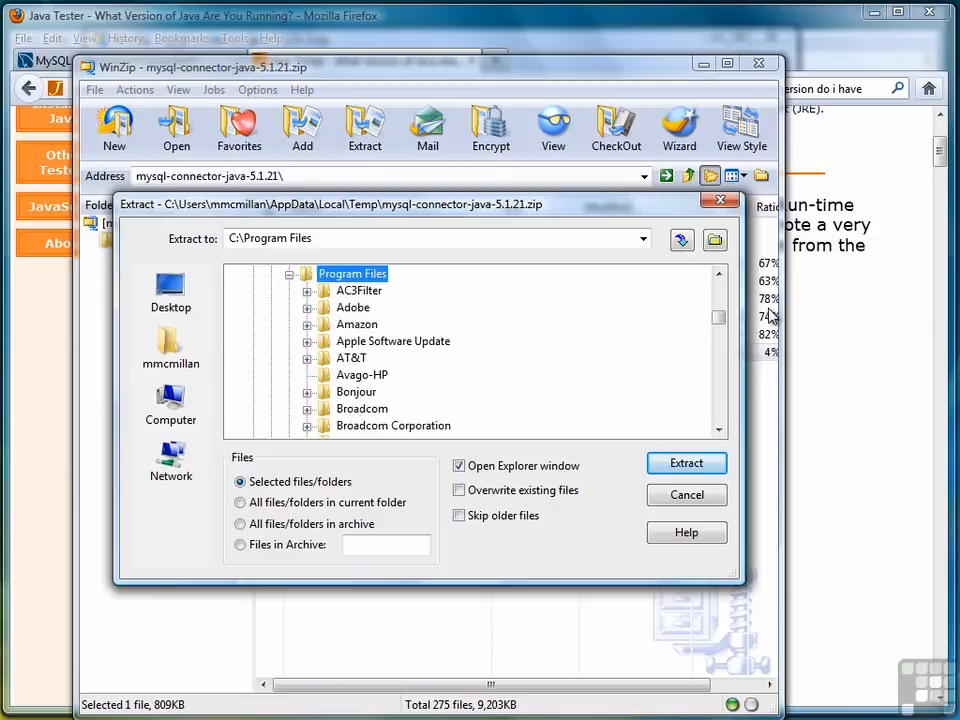
{"action": "left_click_drag", "start_coordinate": [718, 321], "coordinate": [720, 349]}
{"action": "left_click", "coordinate": [347, 291]}
{"action": "double_click", "coordinate": [347, 291]}
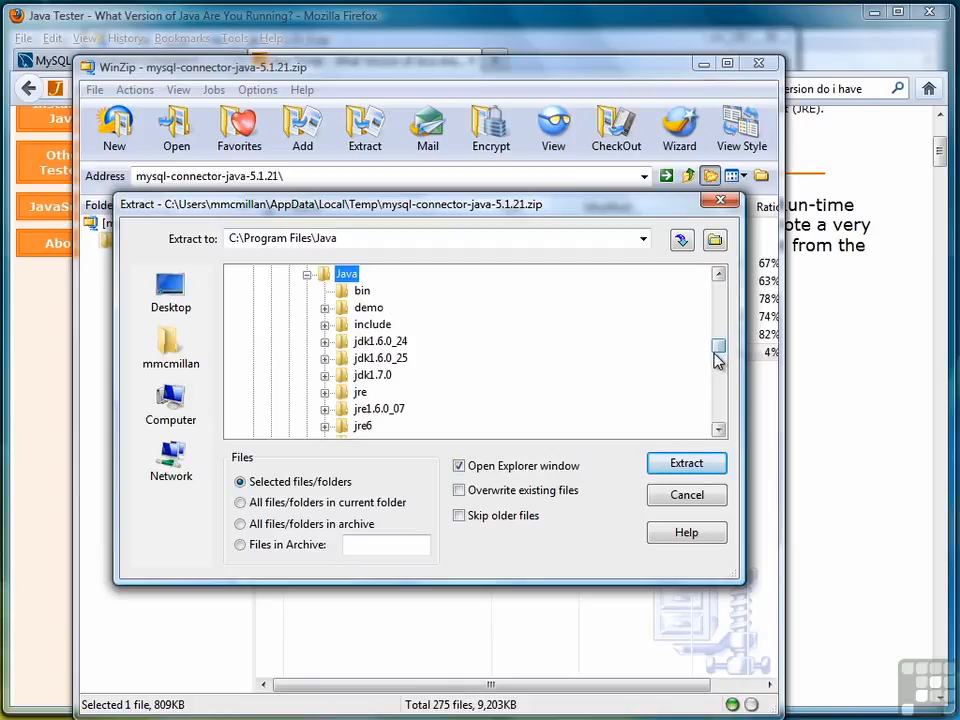
- Set the destination to the jre1.6.0_07\lib\ext folder and extract the connector jar there
{"action": "left_click_drag", "start_coordinate": [716, 352], "coordinate": [716, 359]}
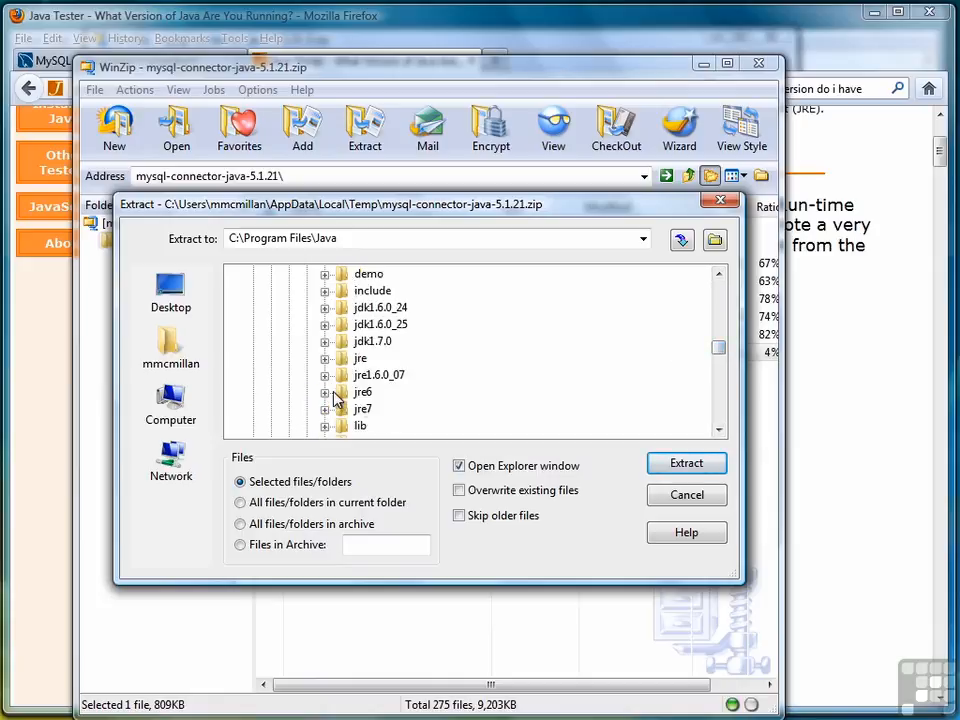
{"action": "left_click", "coordinate": [325, 377]}
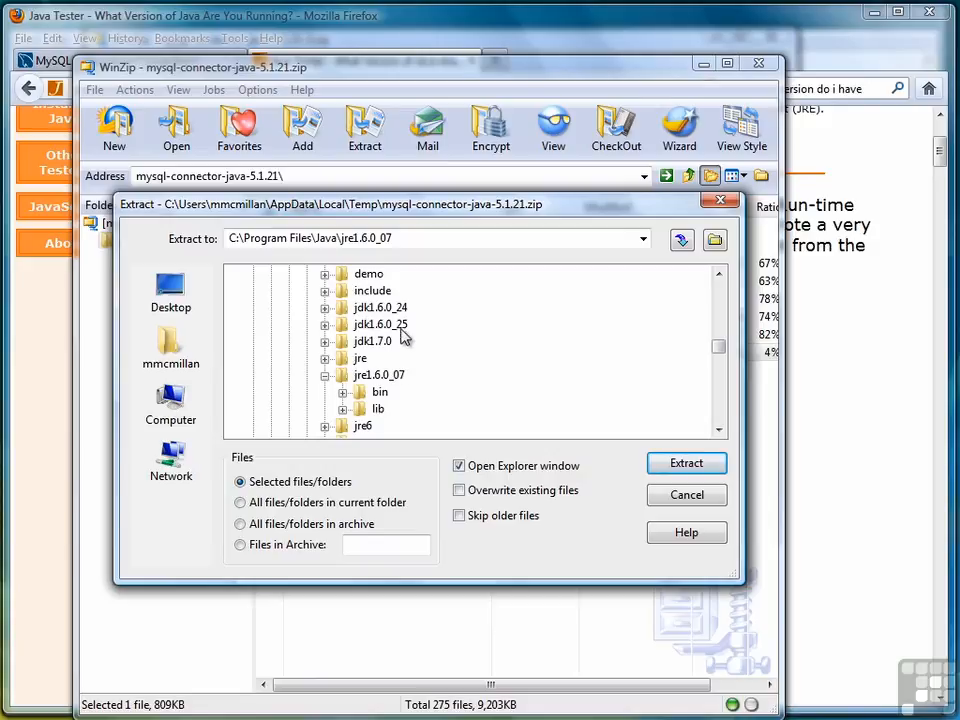
{"action": "left_click", "coordinate": [378, 409]}
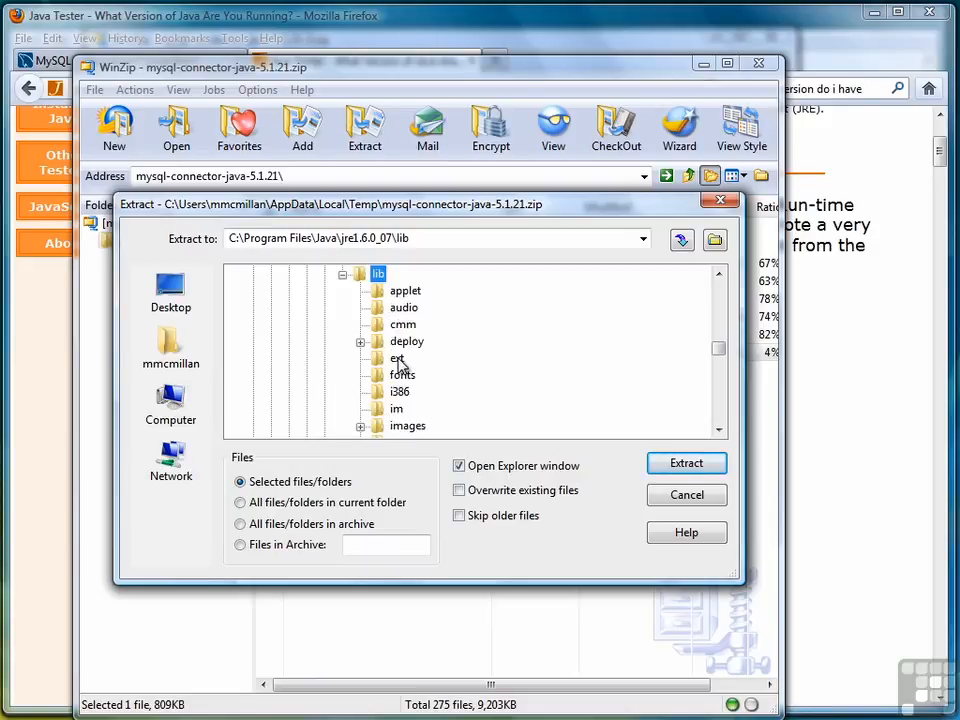
{"action": "left_click", "coordinate": [397, 360]}
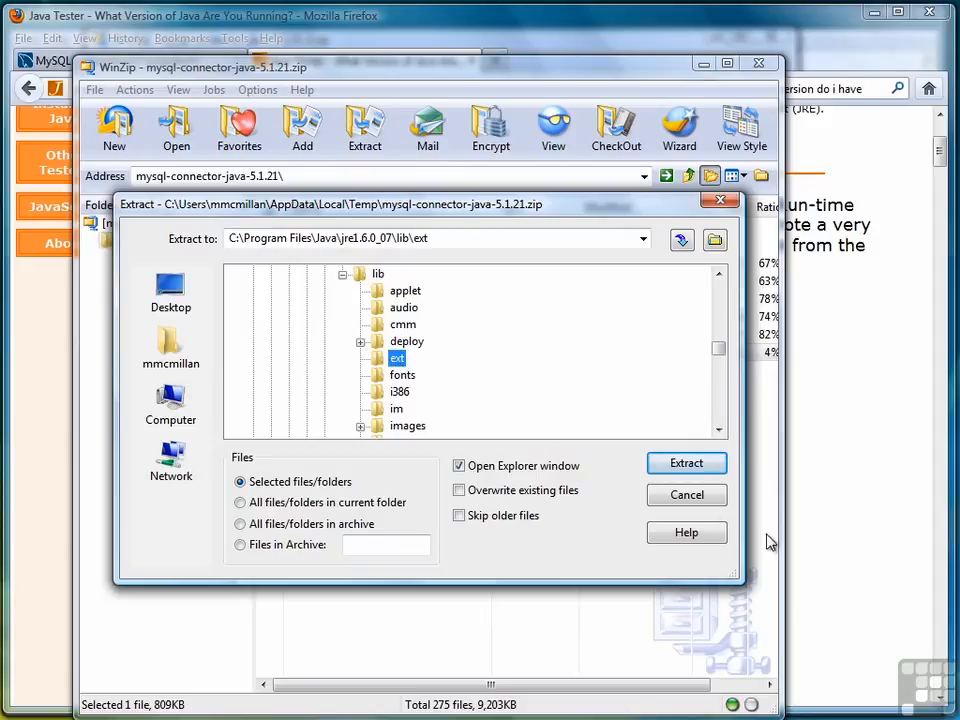
{"action": "left_click", "coordinate": [692, 468]}
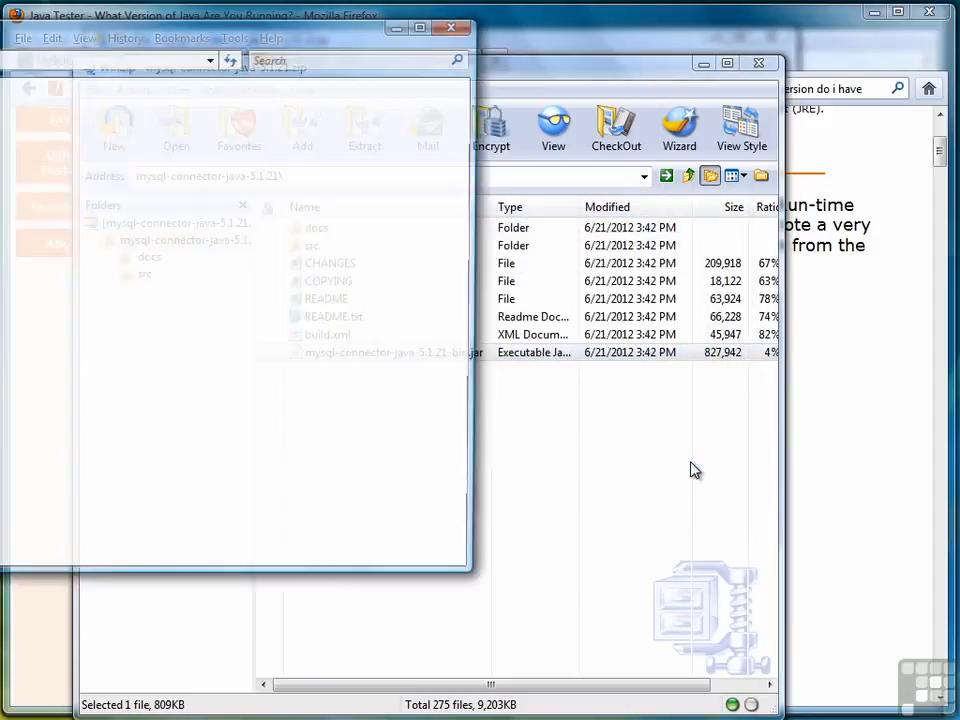
- Bring the extracted jar's folder window fully into view, then close it and the WinZip archive window
{"action": "left_click_drag", "start_coordinate": [252, 57], "coordinate": [555, 90]}
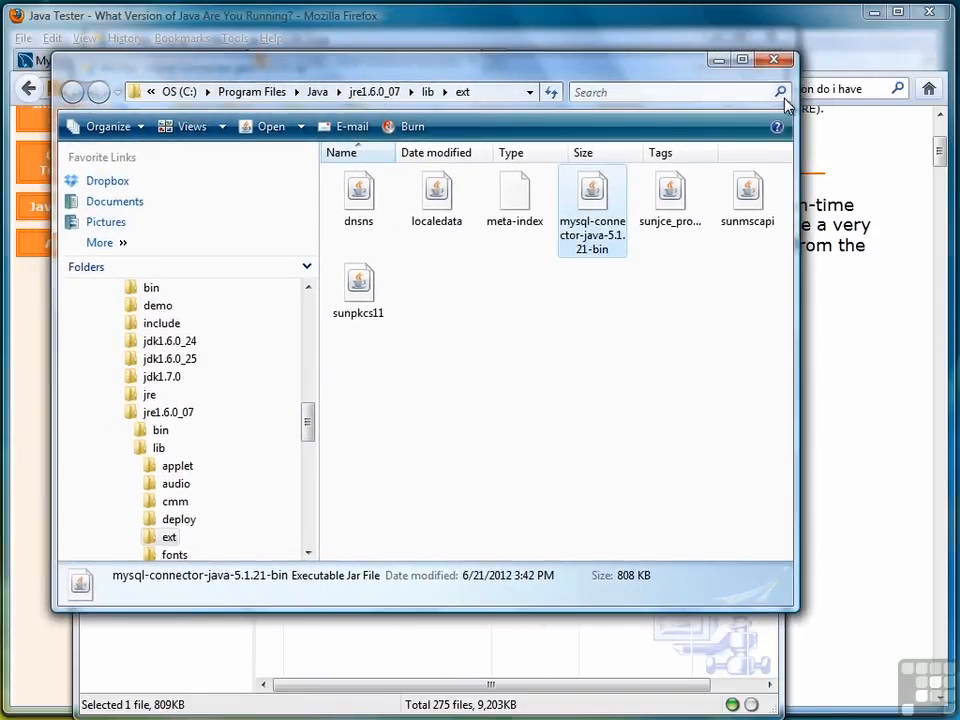
{"action": "left_click", "coordinate": [774, 59]}
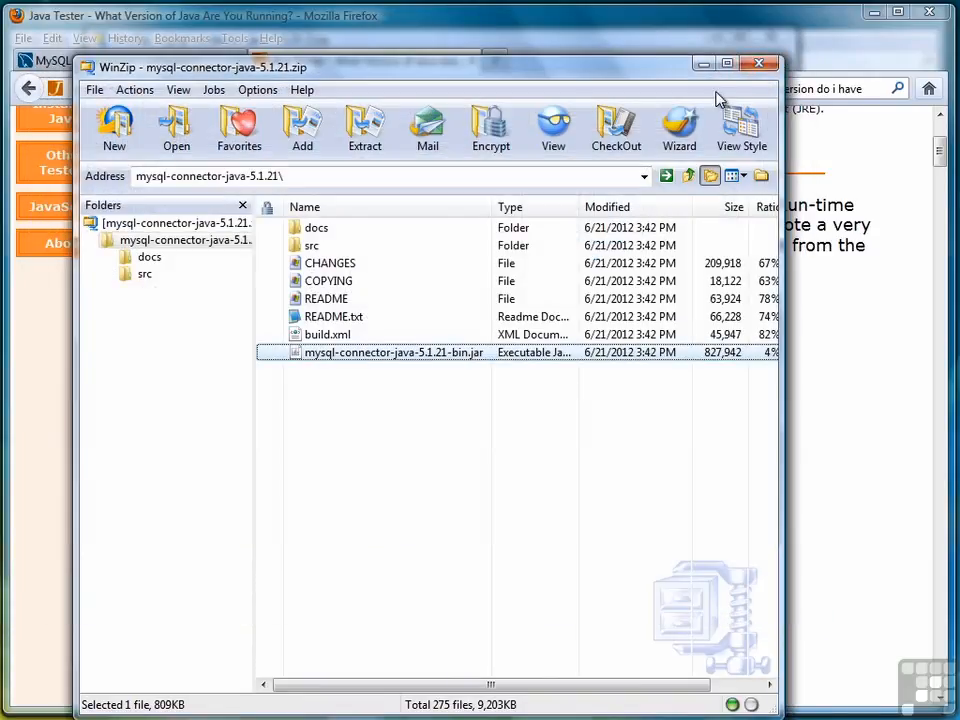
{"action": "left_click", "coordinate": [758, 63]}
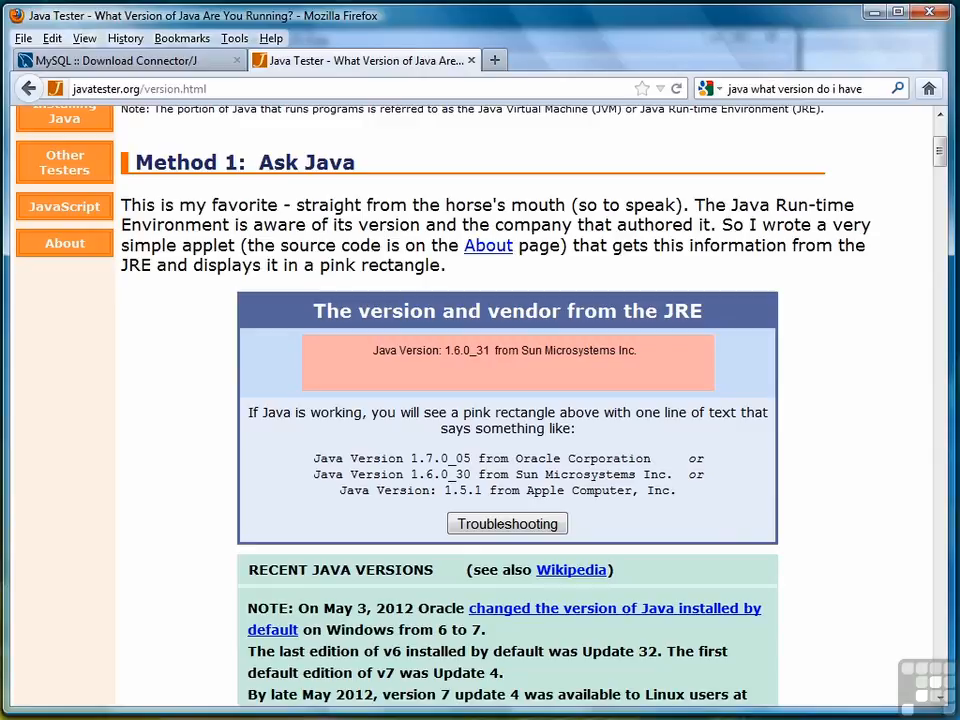
- Switch to the Command Prompt, clear the screen and create a new file TestDriver.java in Notepad
{"action": "key", "text": "alt+Tab"}
{"action": "type", "text": "cl"}
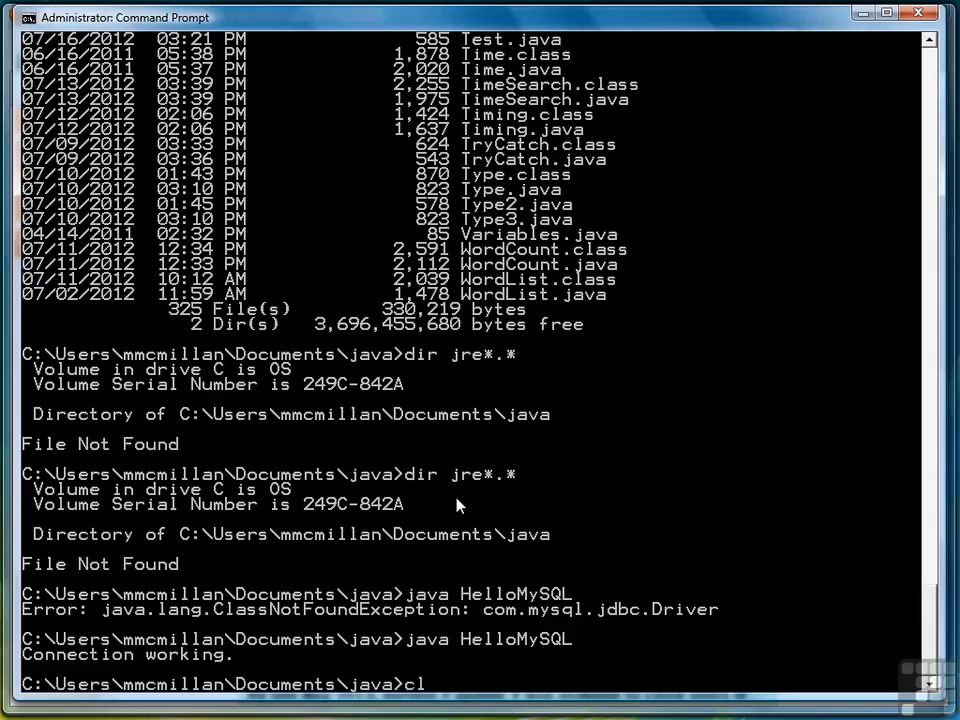
{"action": "type", "text": "s"}
{"action": "key", "text": "Return"}
{"action": "type", "text": "notepad Tes"}
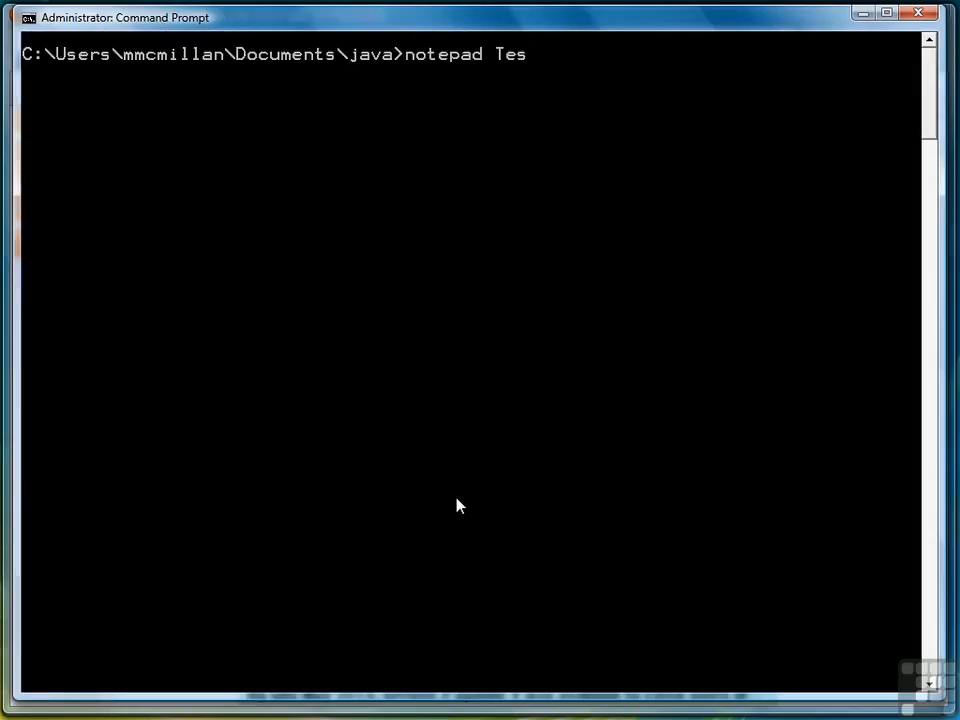
{"action": "type", "text": "tDriver.java"}
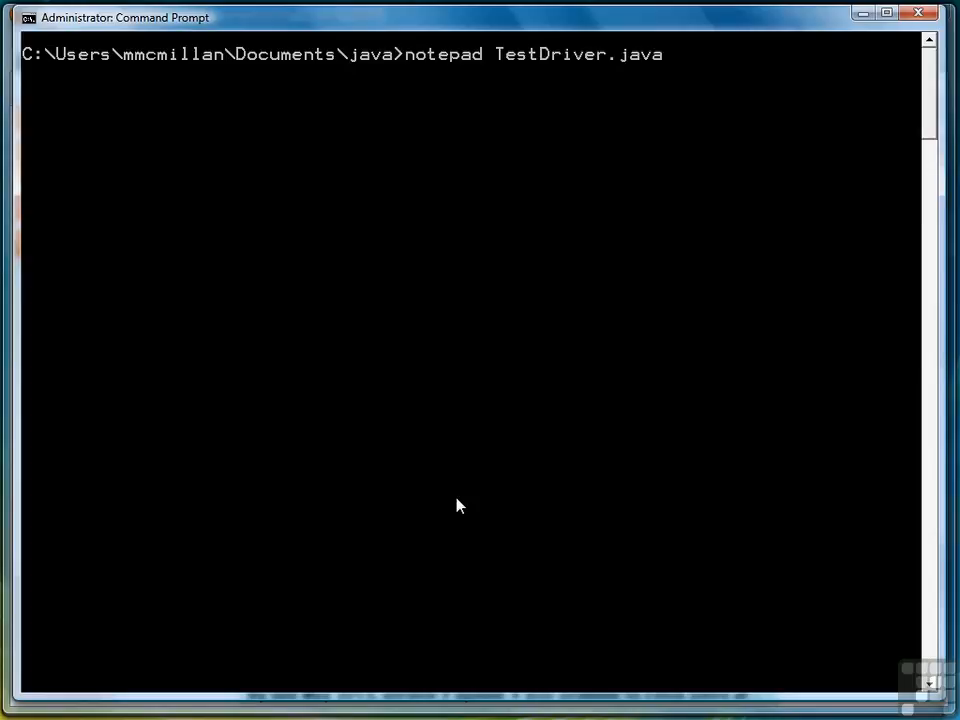
{"action": "key", "text": "Return"}
{"action": "key", "text": "Return"}
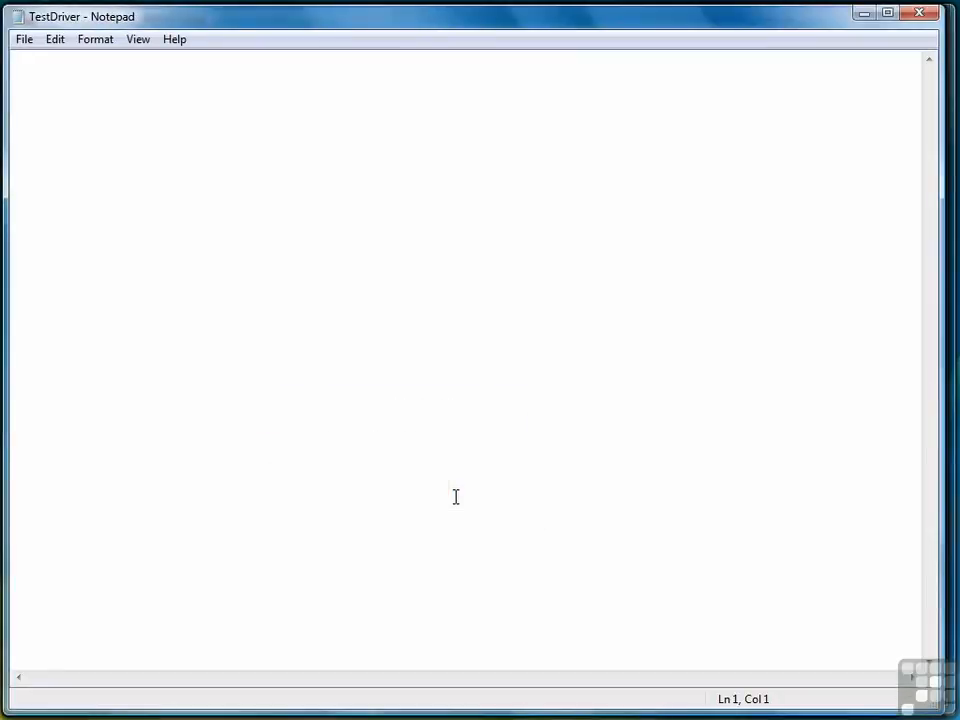
- Begin the source file with the line import java.sql.*; and open the public class TestDriver below it
{"action": "type", "text": "import java.sql.*;  "}
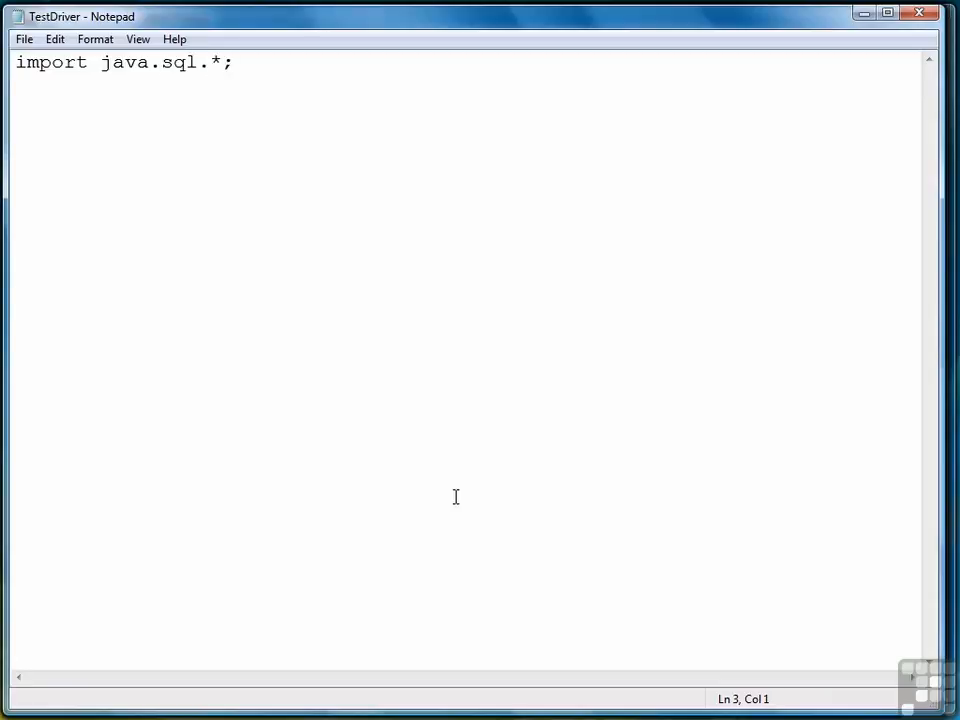
{"action": "type", "text": "public class TestDriver {"}
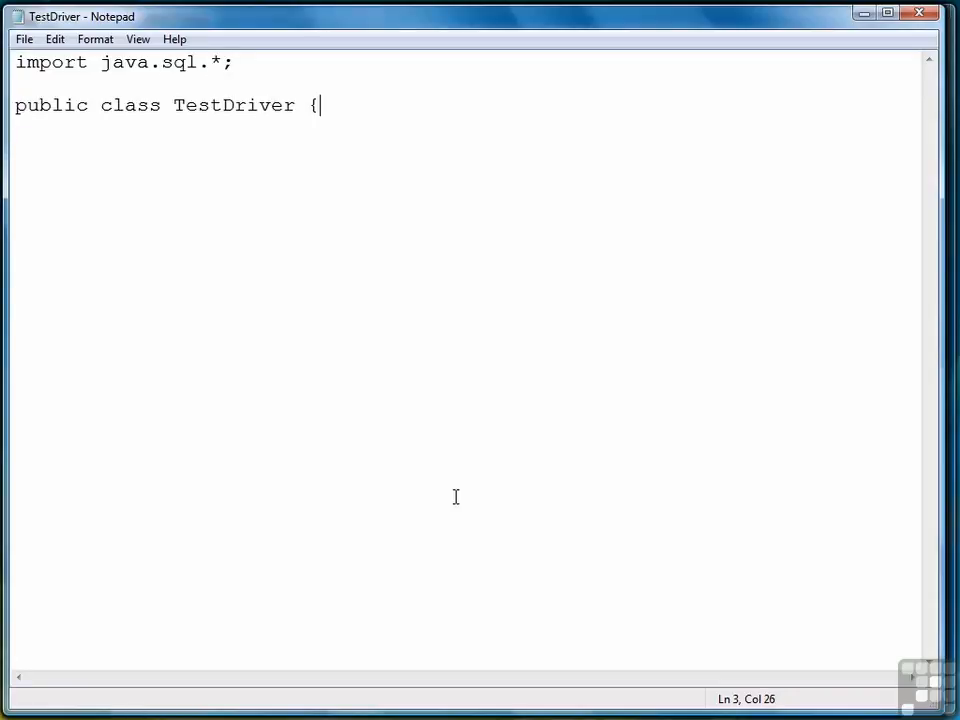
- Inside the class, open public static void main(String[] args) and start an indented try block
{"action": "key", "text": "Return"}
{"action": "type", "text": "public static vo"}
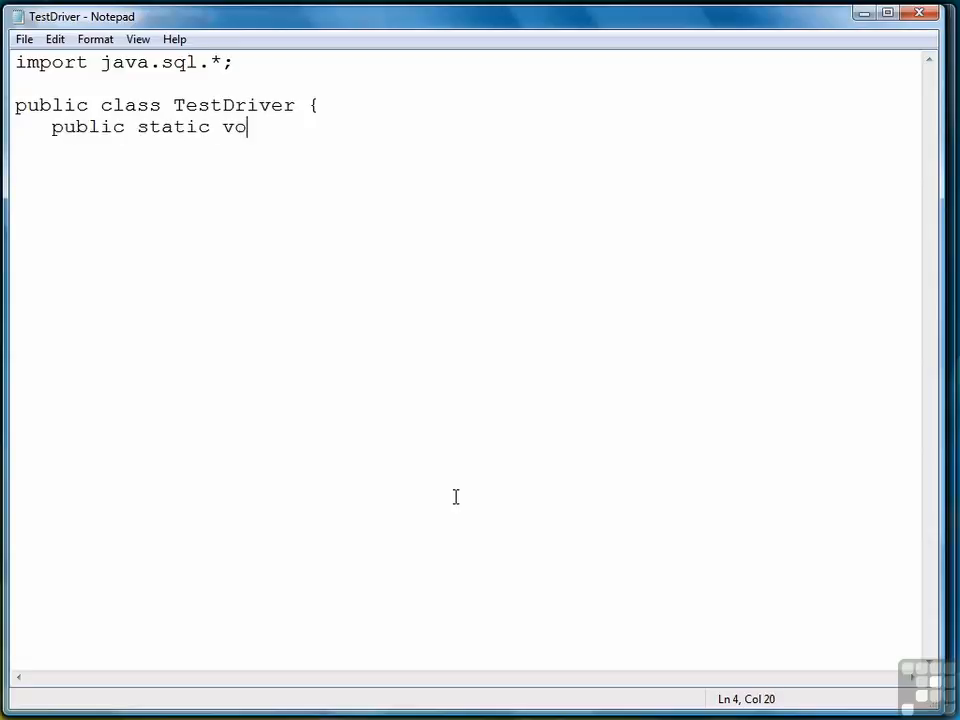
{"action": "type", "text": "id main(String[] args) {"}
{"action": "key", "text": "Return"}
{"action": "type", "text": "try {"}
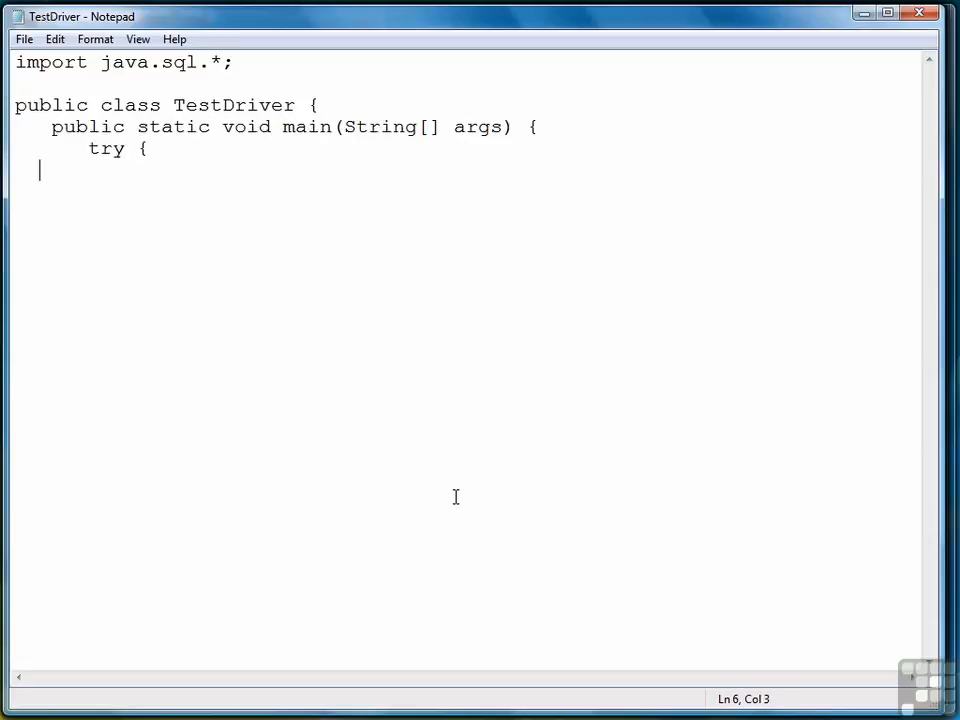
{"action": "type", "text": "Driver d"}
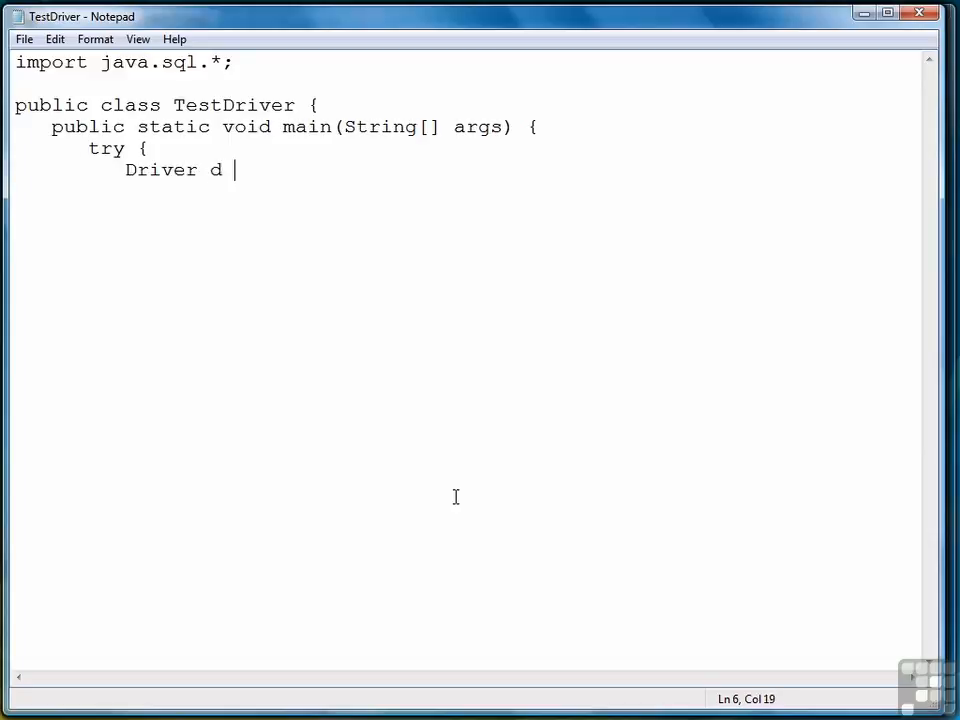
{"action": "type", "text": " = (Driver)Class."}
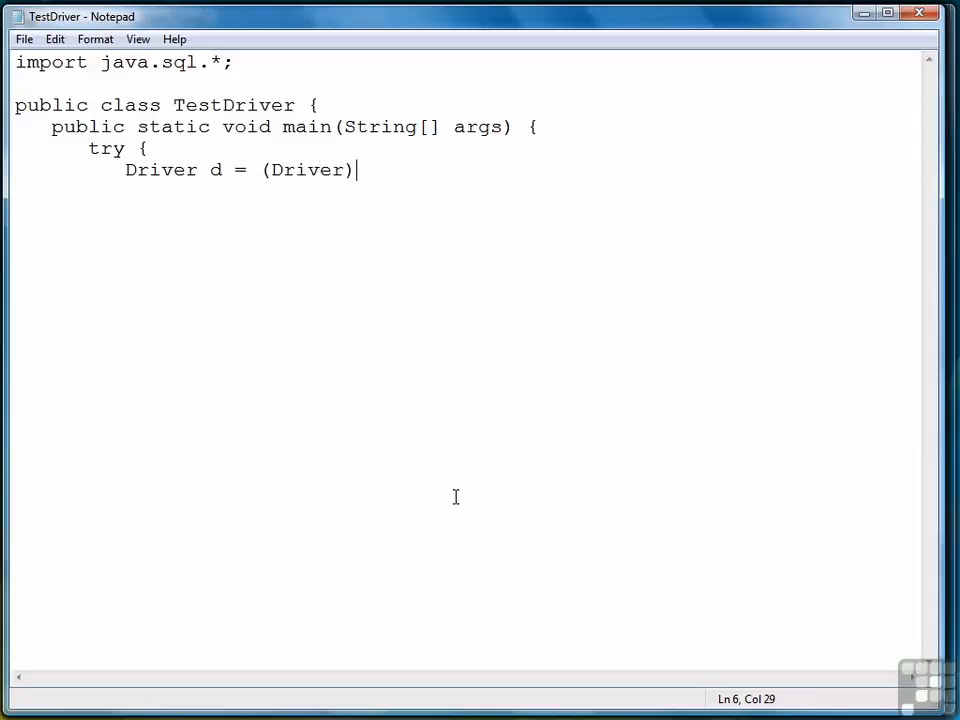
{"action": "type", "text": "forName"}
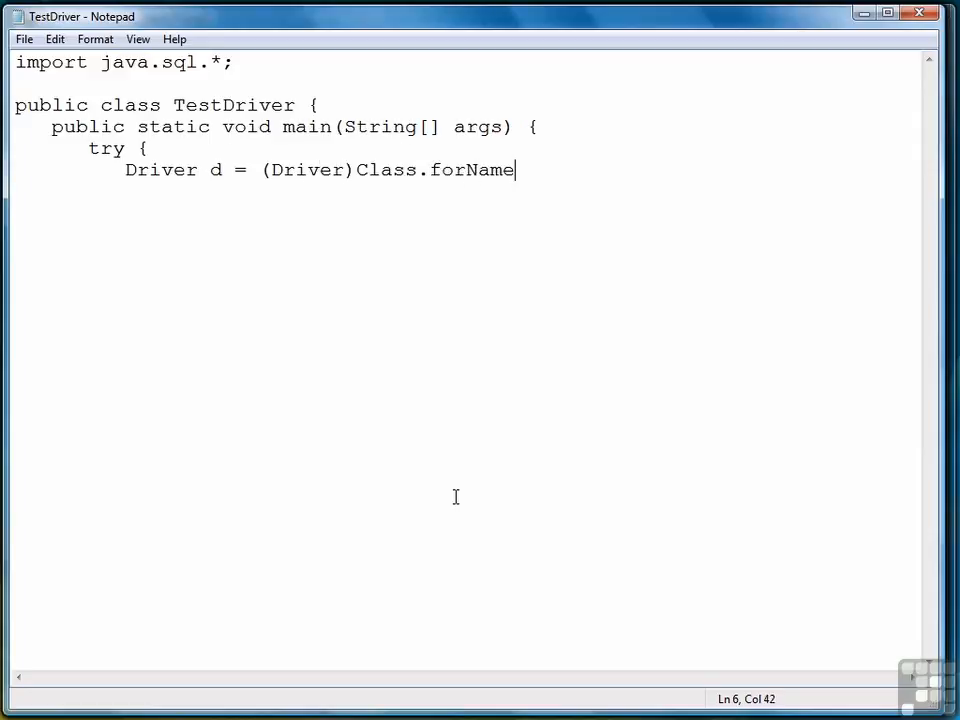
{"action": "type", "text": "(\"com.mysql"}
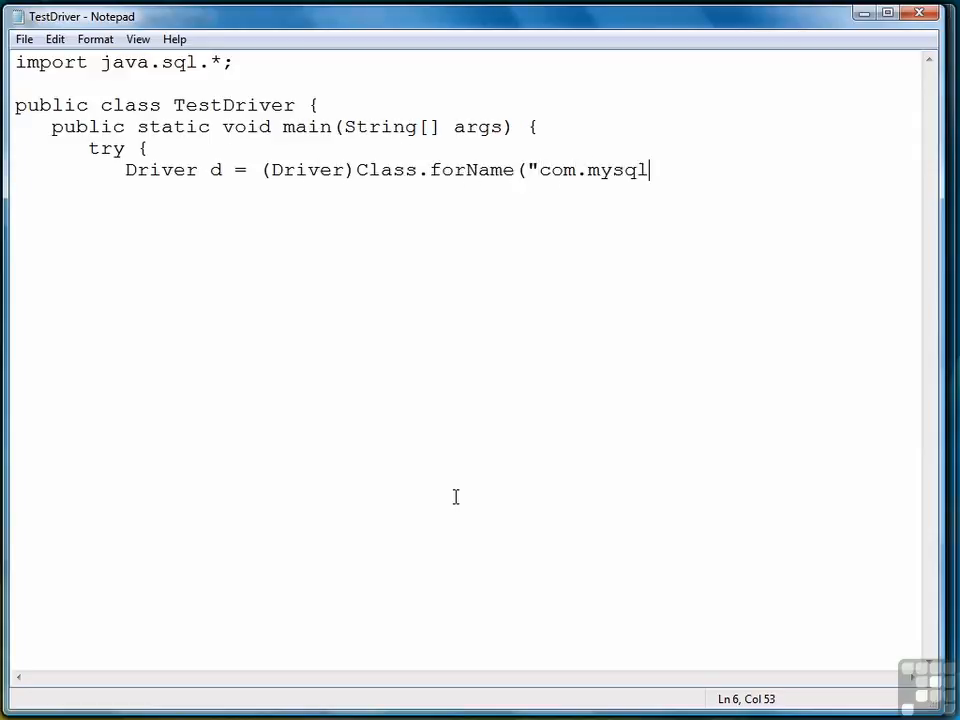
{"action": "type", "text": ".jdbc.Driver\")."}
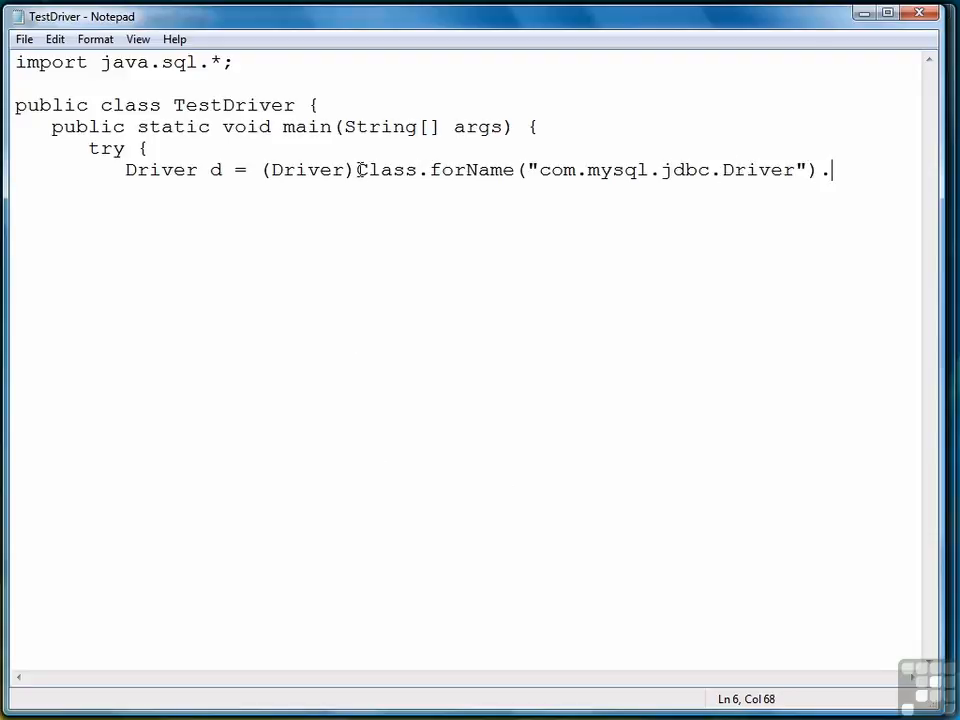
- Break the declaration before Class.forName onto its own indented line and complete it with .newInstance();
{"action": "left_click", "coordinate": [358, 170]}
{"action": "key", "text": "Return"}
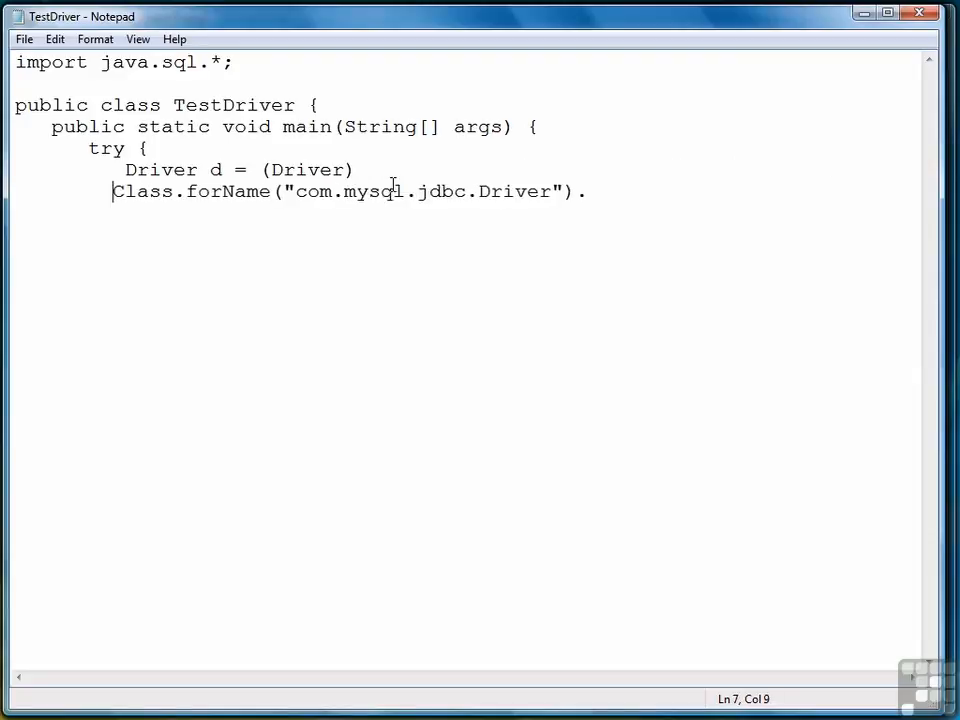
{"action": "left_click", "coordinate": [664, 192]}
{"action": "type", "text": "newInstance(); "}
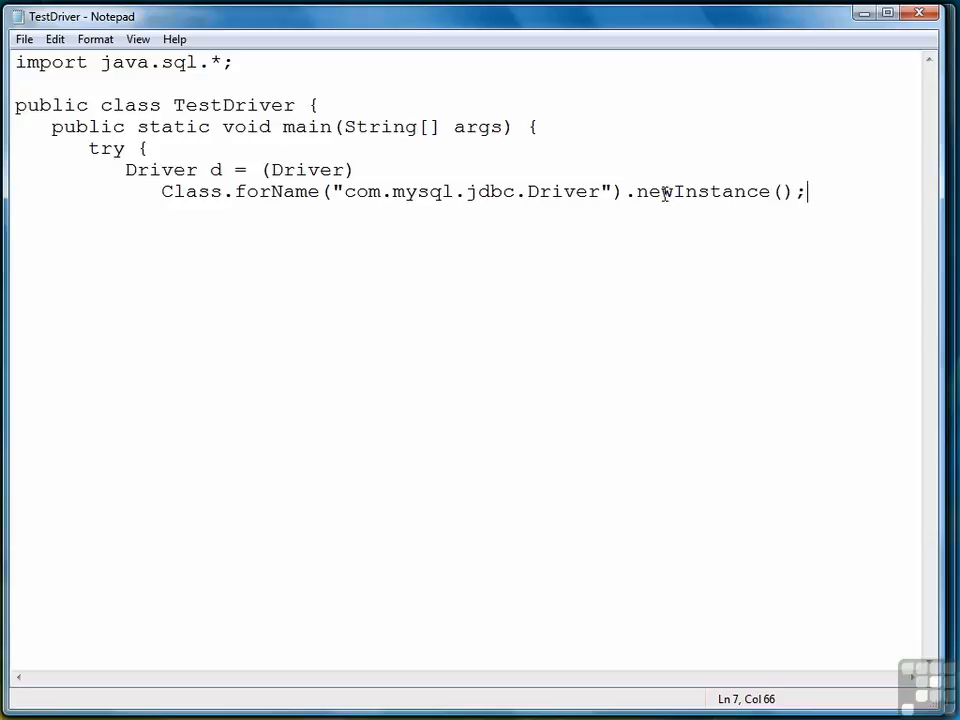
{"action": "type", "text": "         System.out.pr"}
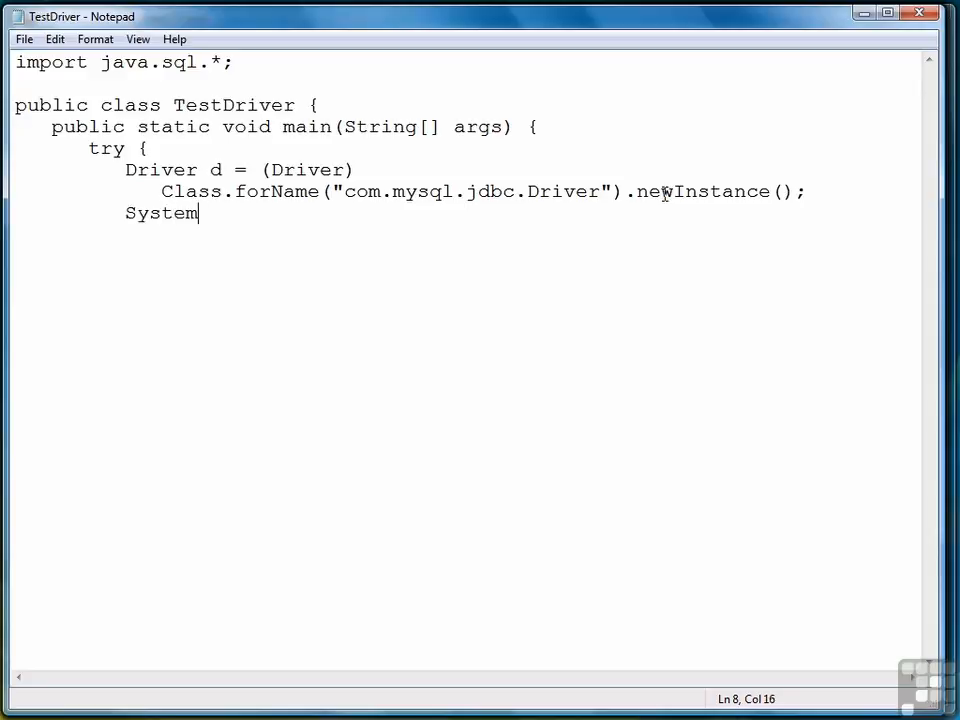
- Add System.out.println("Connection works."); after the driver declaration and close the try block
{"action": "type", "text": "ln"}
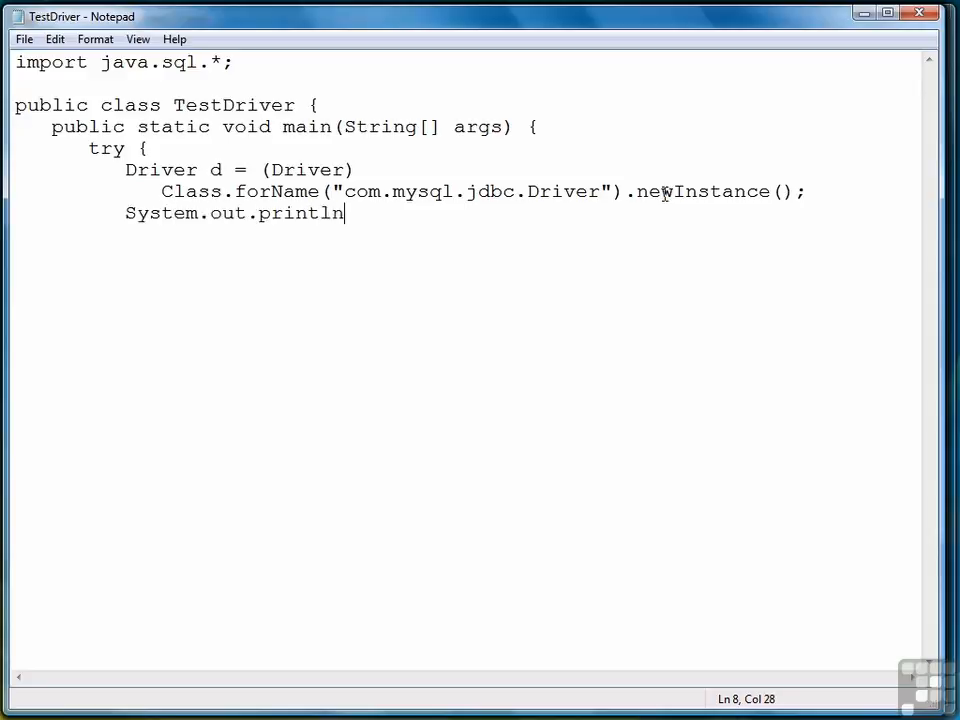
{"action": "type", "text": "(\"Connect"}
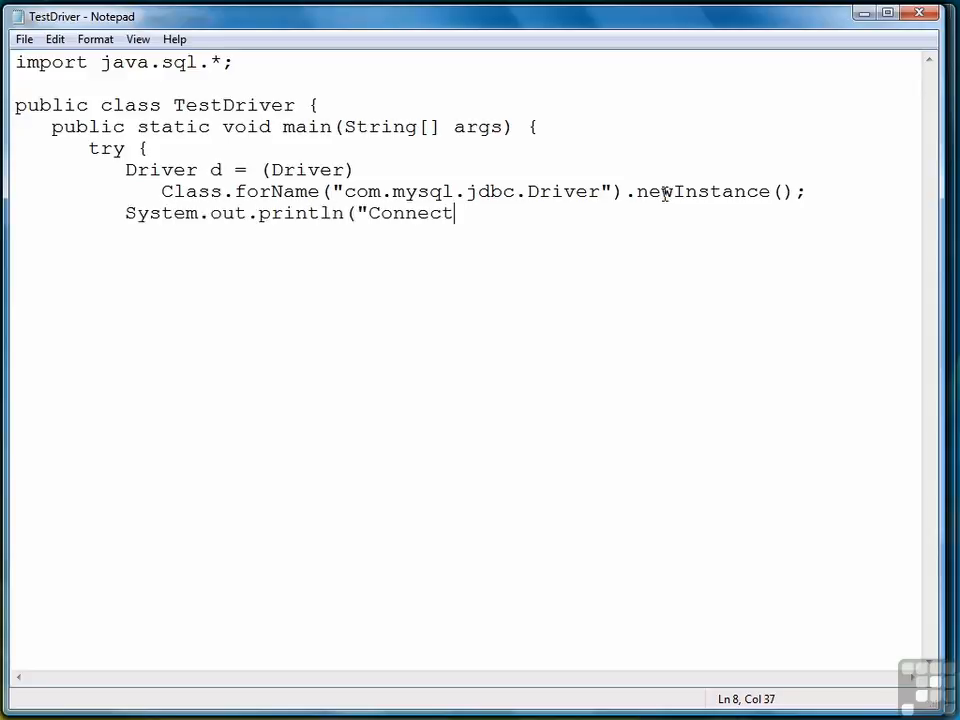
{"action": "type", "text": "ion works.\");"}
{"action": "key", "text": "Return"}
{"action": "type", "text": "}"}
- Add a catch (Exception e) block below the try block with the statement System.out.println("Connection failed.");
{"action": "key", "text": "Return"}
{"action": "type", "text": "catch (Excep"}
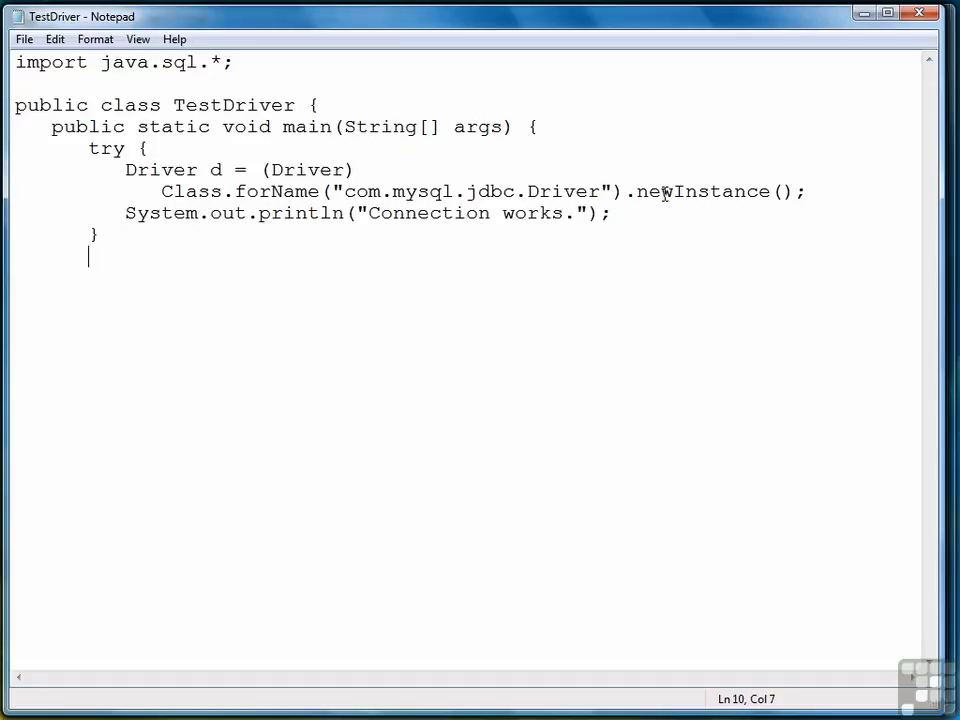
{"action": "type", "text": "tion e) {"}
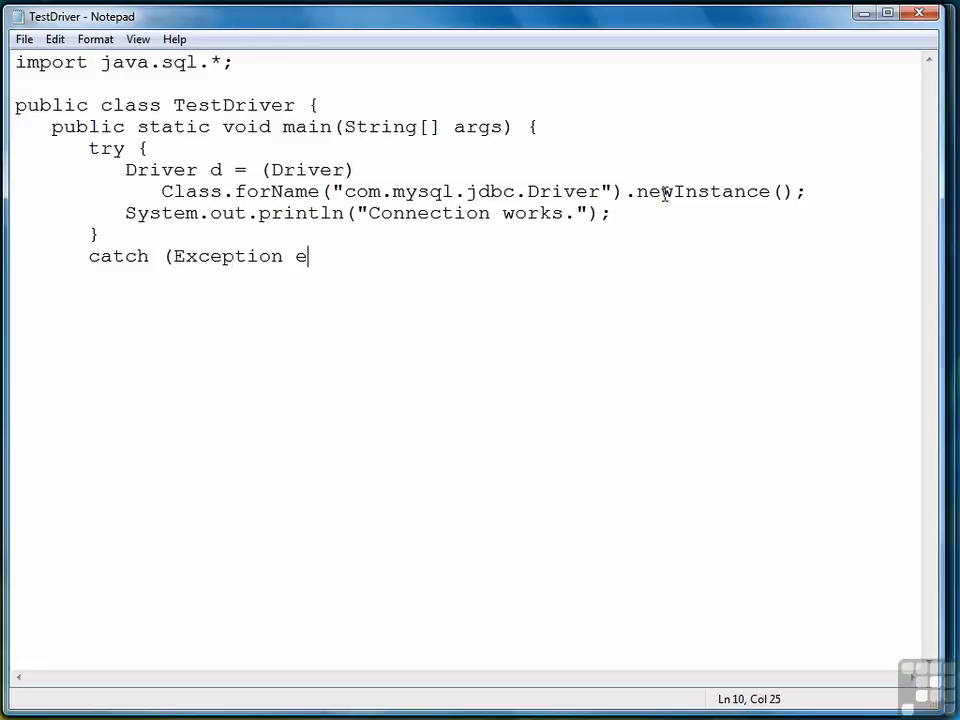
{"action": "key", "text": "Return"}
{"action": "type", "text": "System.out.print"}
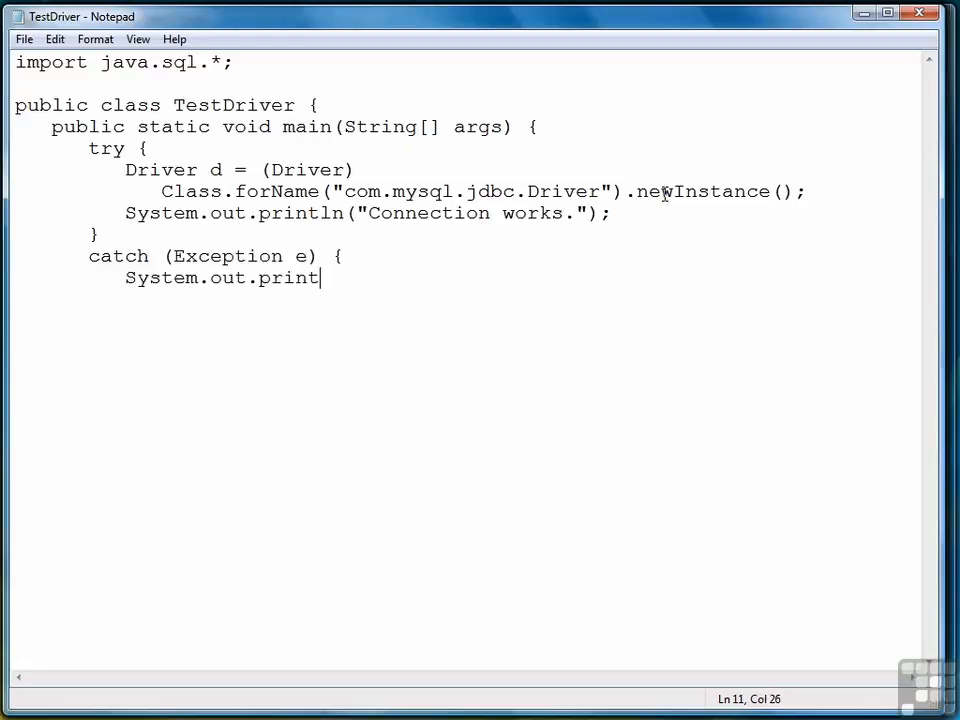
{"action": "type", "text": "ln(\"Connection fail"}
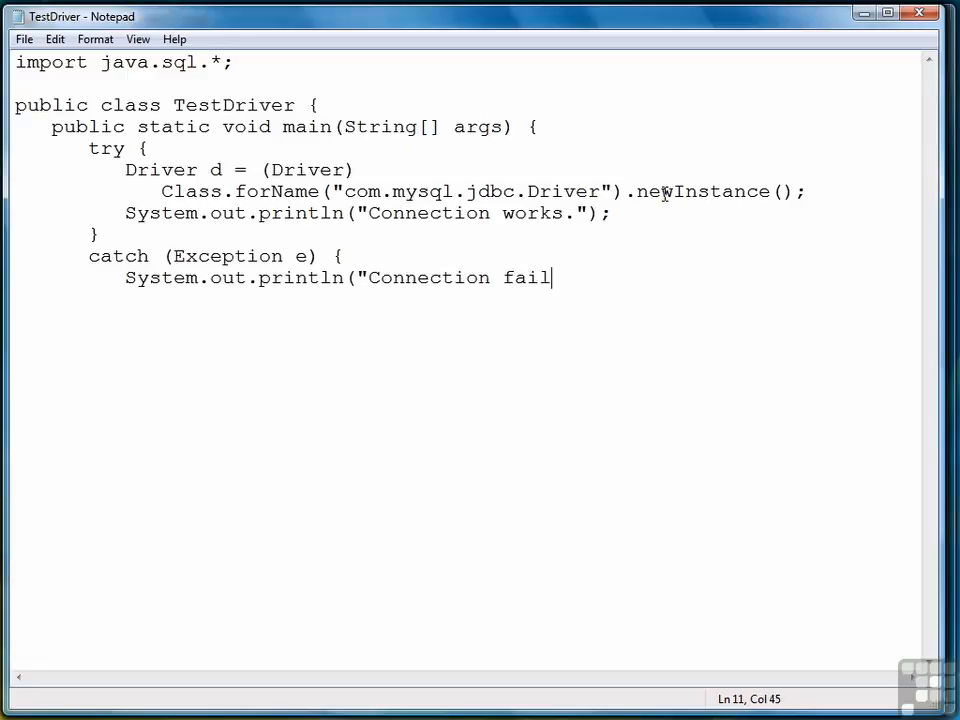
{"action": "type", "text": "ed.\");"}
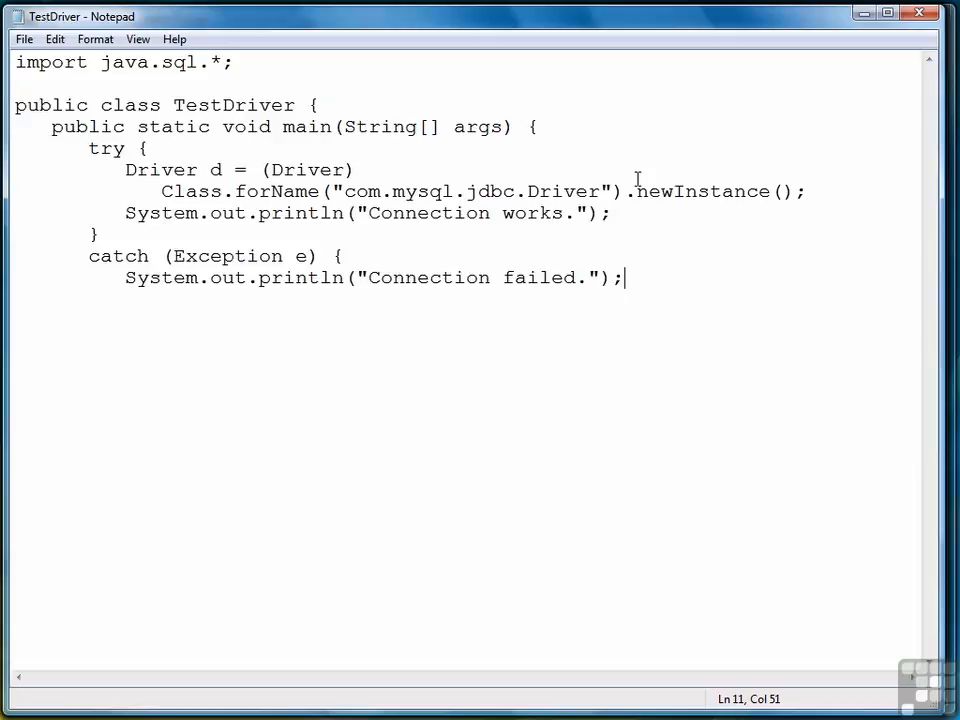
- Add the closing braces for the catch block, main method and class, and save the file
{"action": "key", "text": "Return"}
{"action": "type", "text": "}"}
{"action": "key", "text": "Return"}
{"action": "type", "text": "}"}
{"action": "key", "text": "Return"}
{"action": "type", "text": "}"}
{"action": "left_click", "coordinate": [20, 40]}
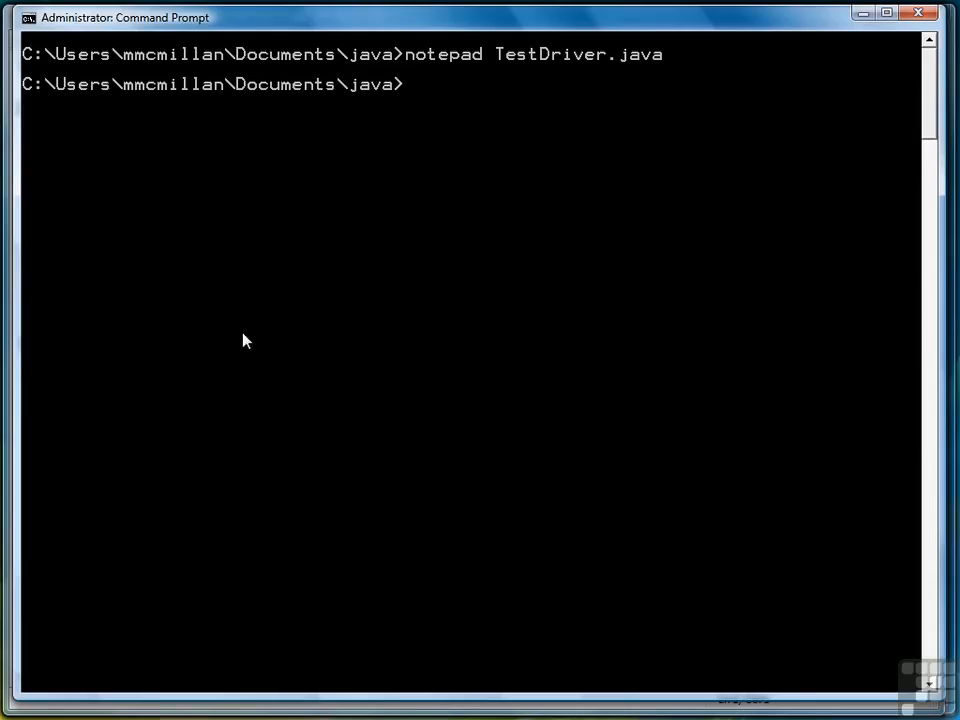
- Switch to the Command Prompt, compile TestDriver.java with javac and run the TestDriver program with java
{"action": "type", "text": "javac TestDriver.java"}
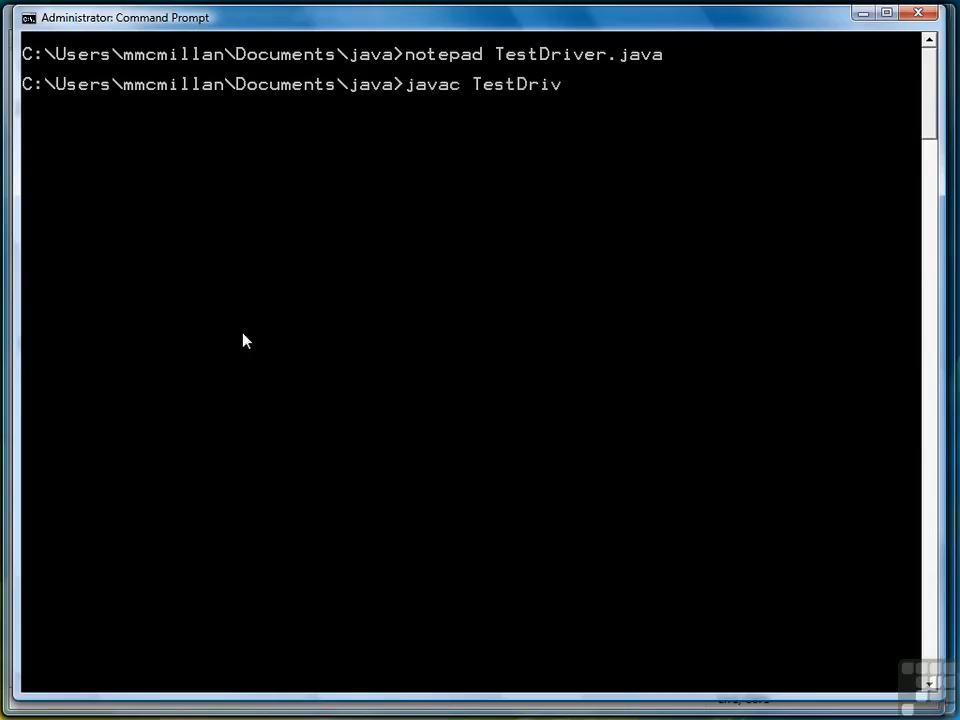
{"action": "key", "text": "Return"}
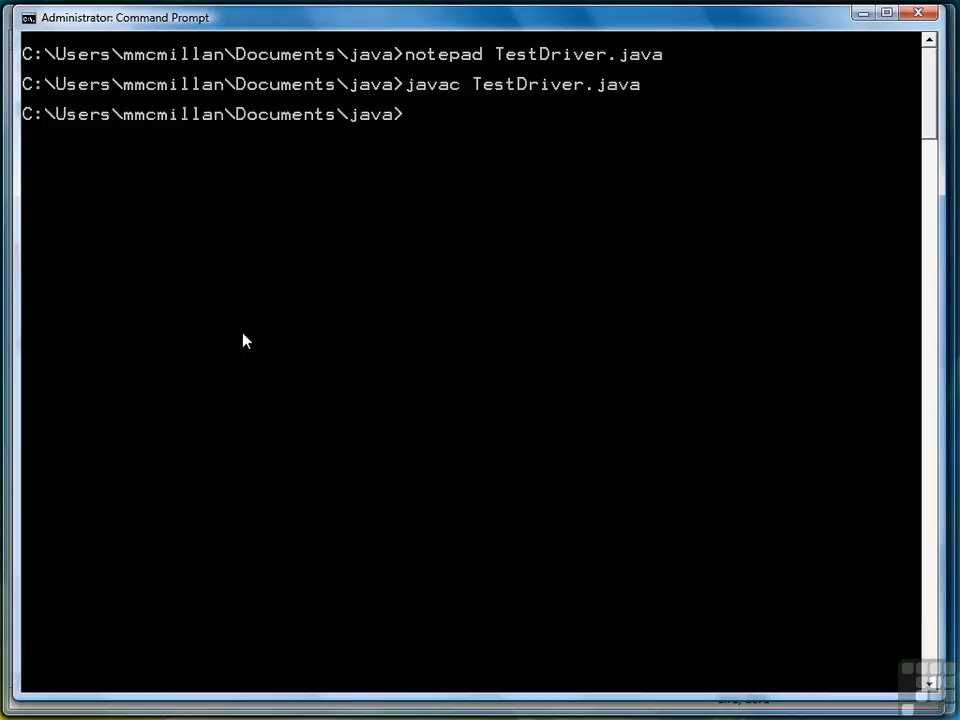
{"action": "type", "text": "java TestDriver"}
{"action": "key", "text": "Return"}
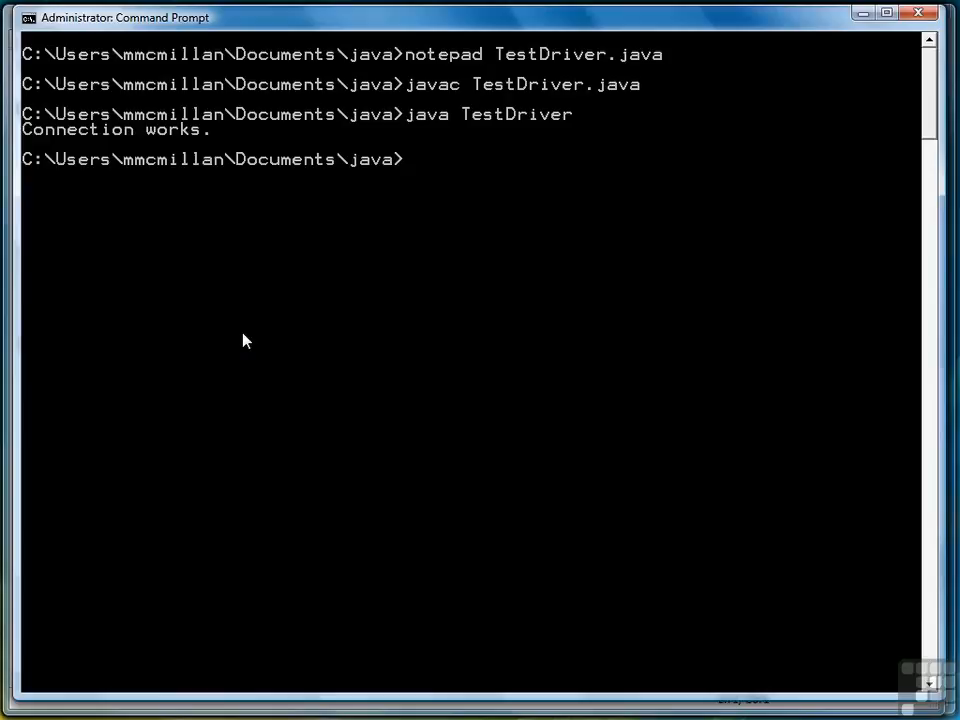